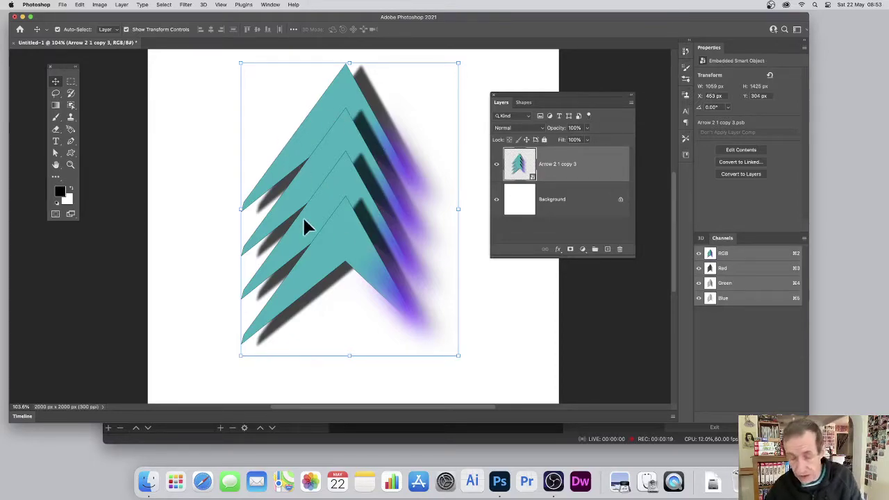
# Delete the Arrow 2 1 copy 3 layer, leaving only the white Background
pyautogui.press('Delete')
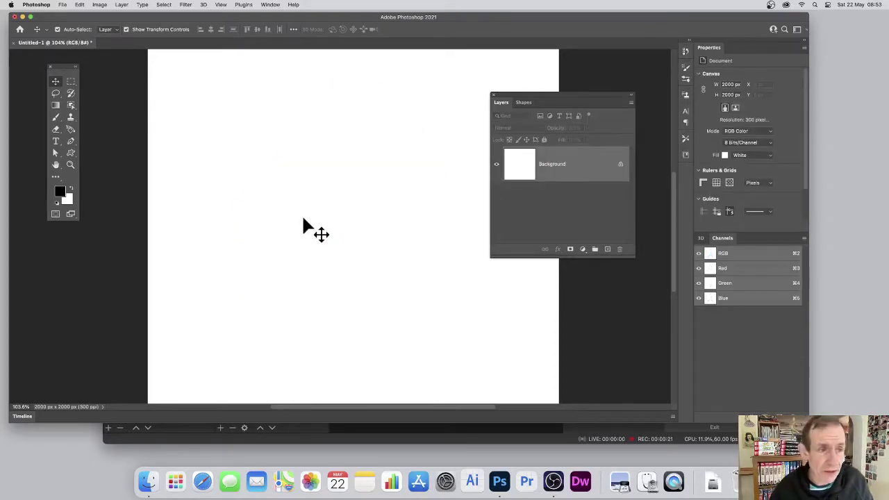
# Select the Custom Shape Tool in Shape mode
pyautogui.click(72, 156)
pyautogui.rightClick(70, 154)
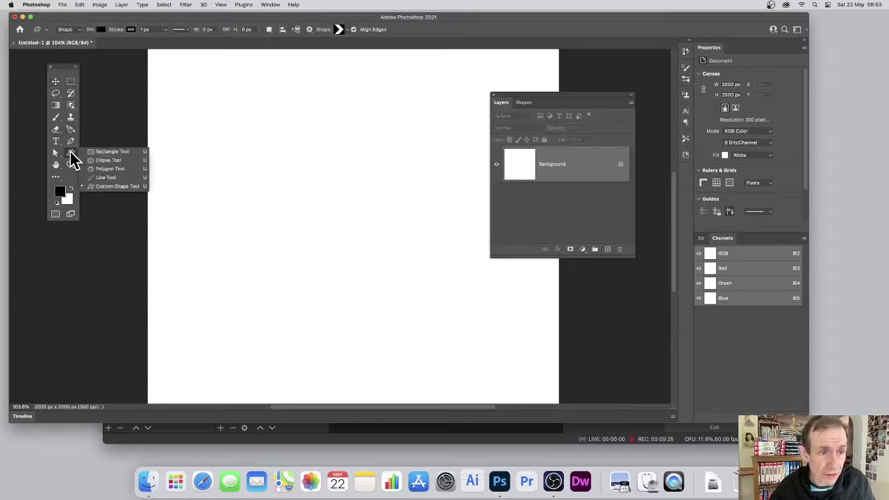
pyautogui.click(109, 187)
pyautogui.click(66, 31)
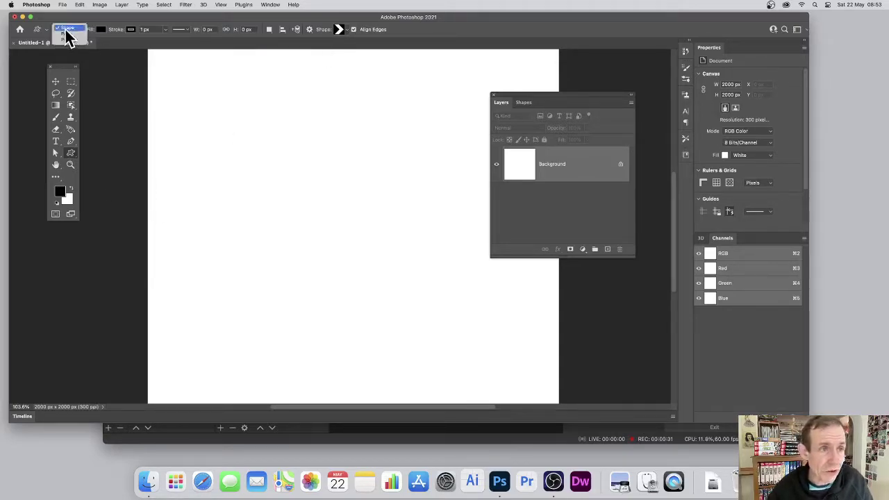
pyautogui.click(67, 29)
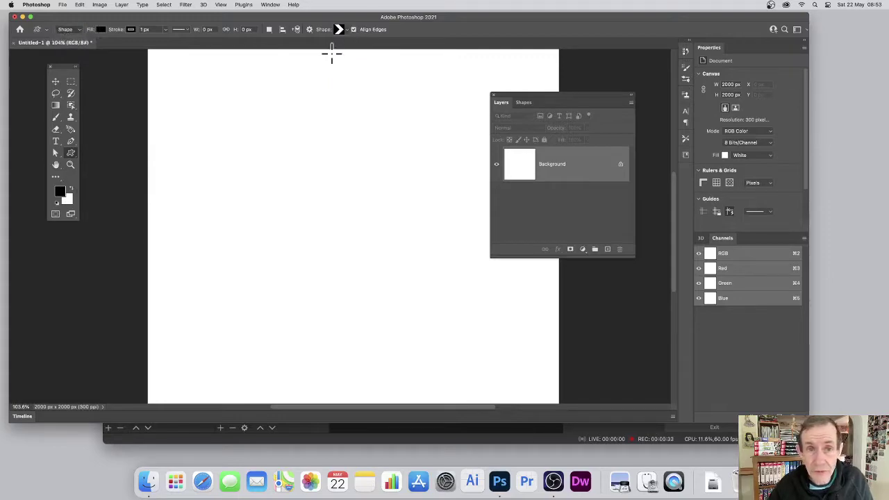
pyautogui.click(341, 30)
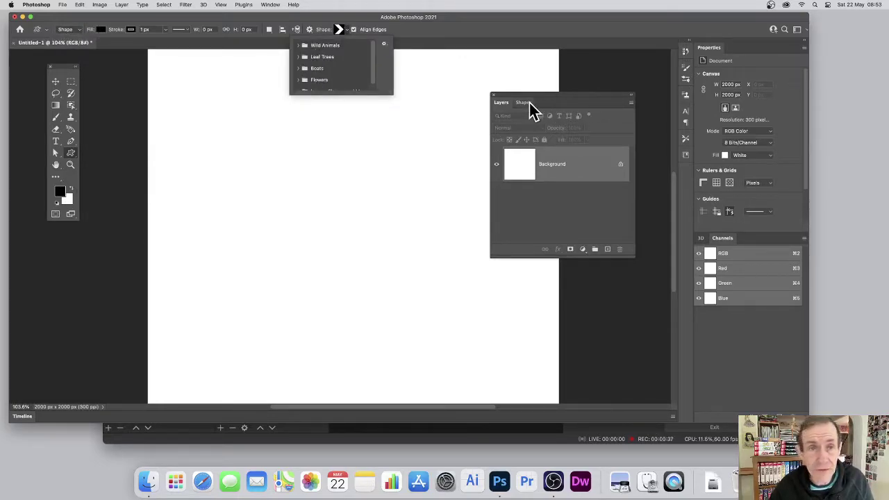
# Show the Shapes panel and load the Legacy Shapes and More set
pyautogui.click(270, 5)
pyautogui.click(270, 5)
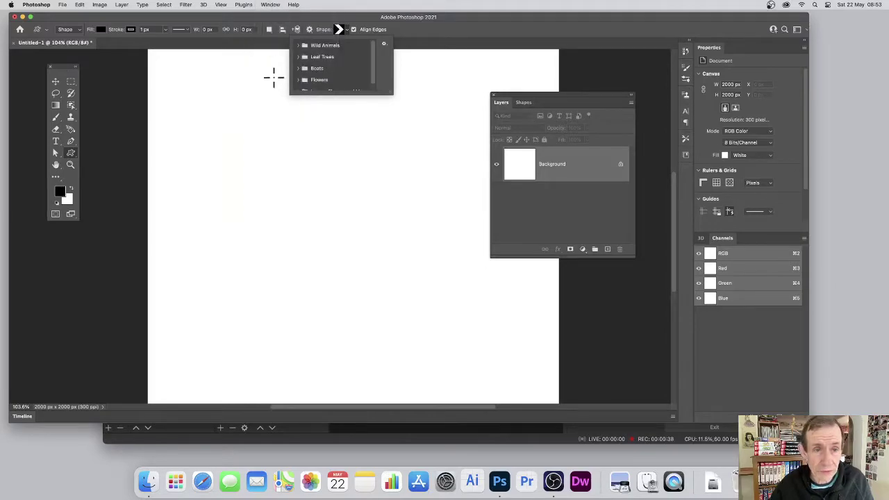
pyautogui.click(264, 4)
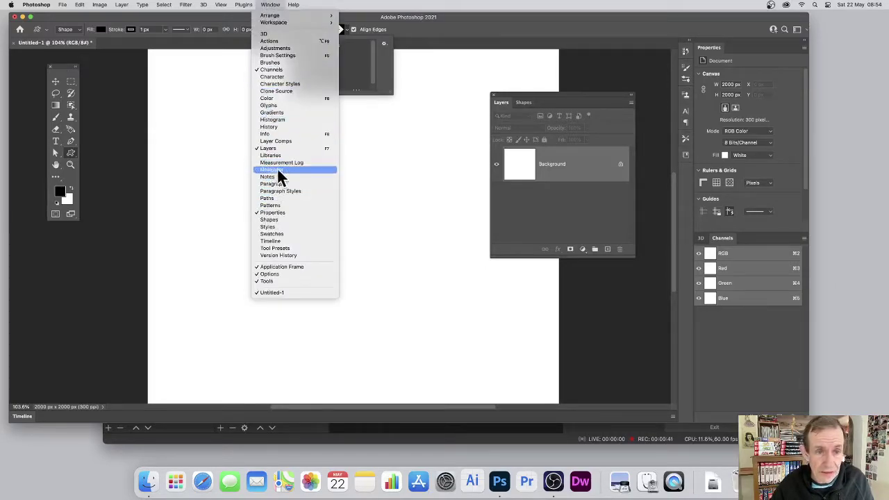
pyautogui.click(524, 102)
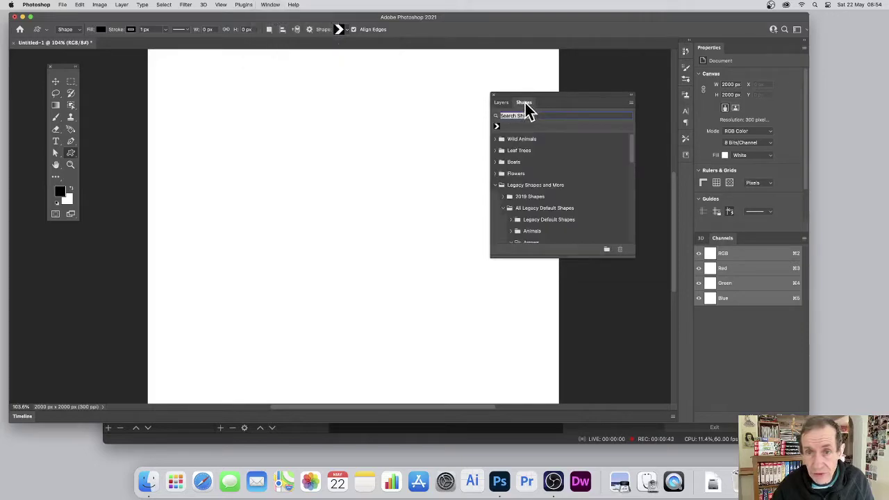
pyautogui.click(631, 104)
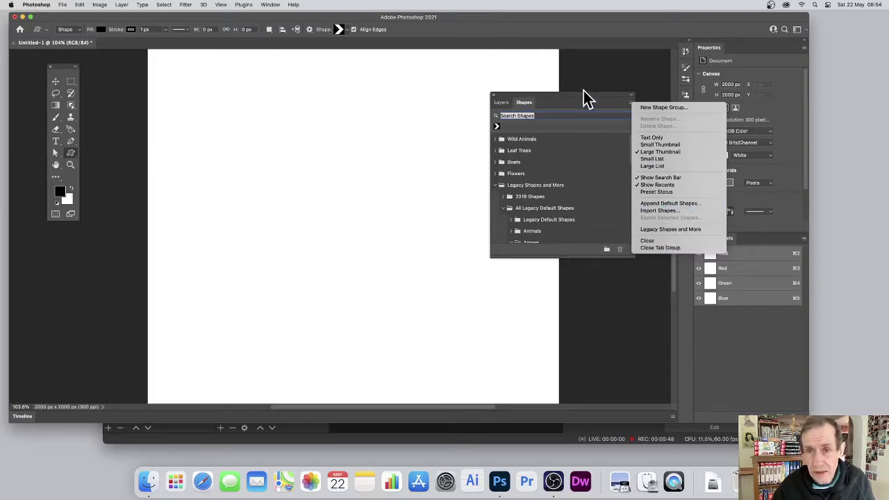
pyautogui.click(252, 88)
# Draw a chevron about 1201 × 1142 px on the canvas and fill it with teal
pyautogui.moveTo(209, 91); pyautogui.dragTo(455, 323)
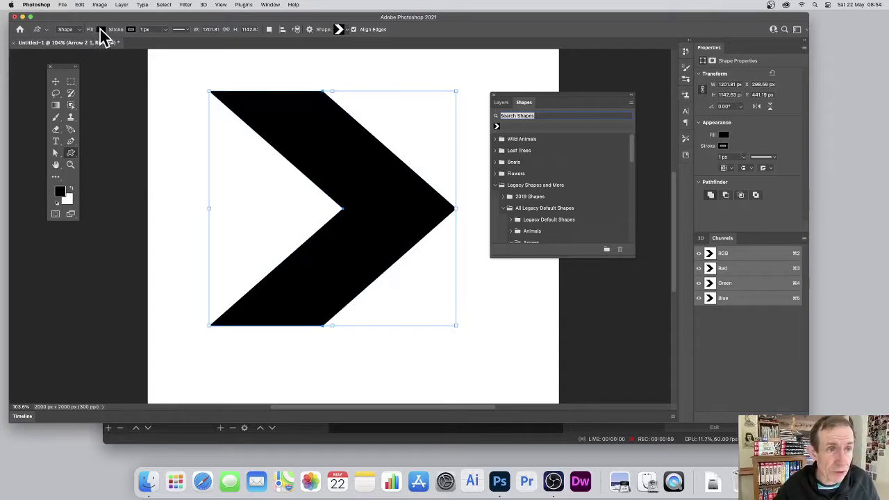
pyautogui.click(100, 30)
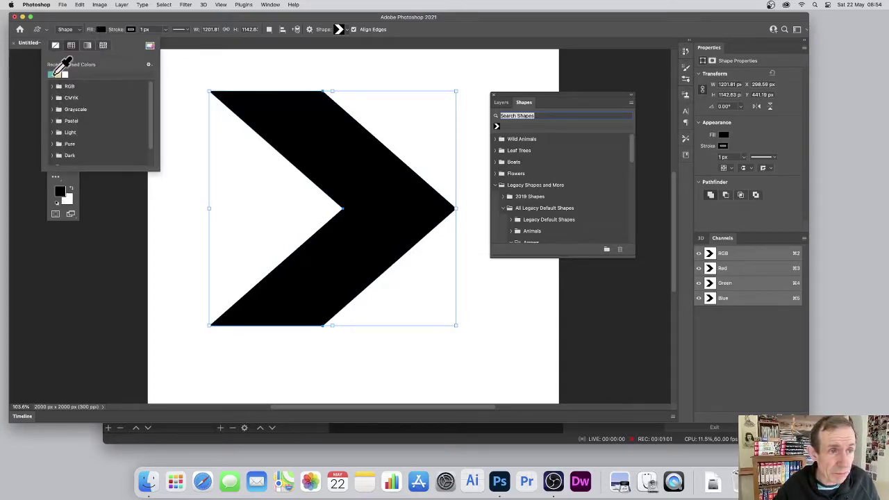
pyautogui.click(58, 74)
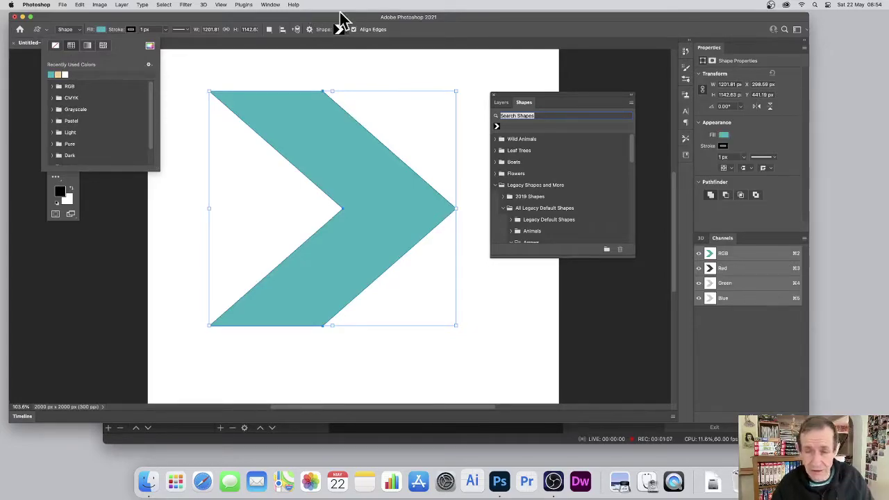
pyautogui.click(506, 34)
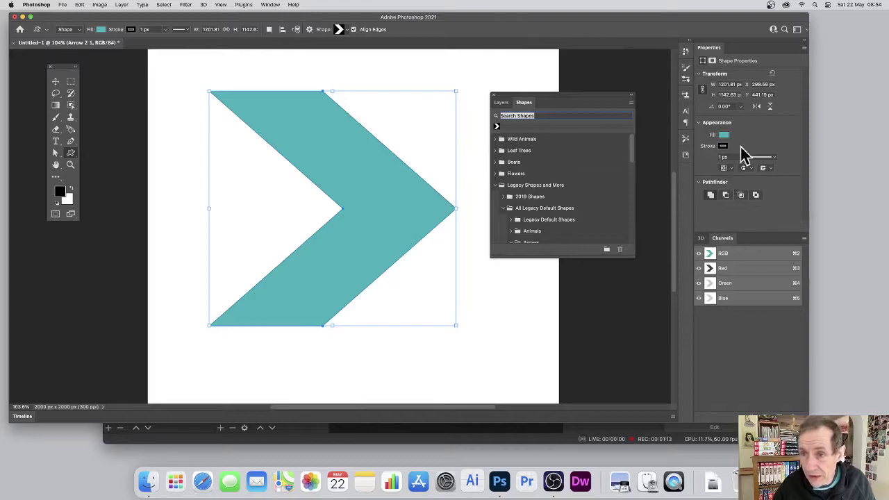
pyautogui.click(271, 5)
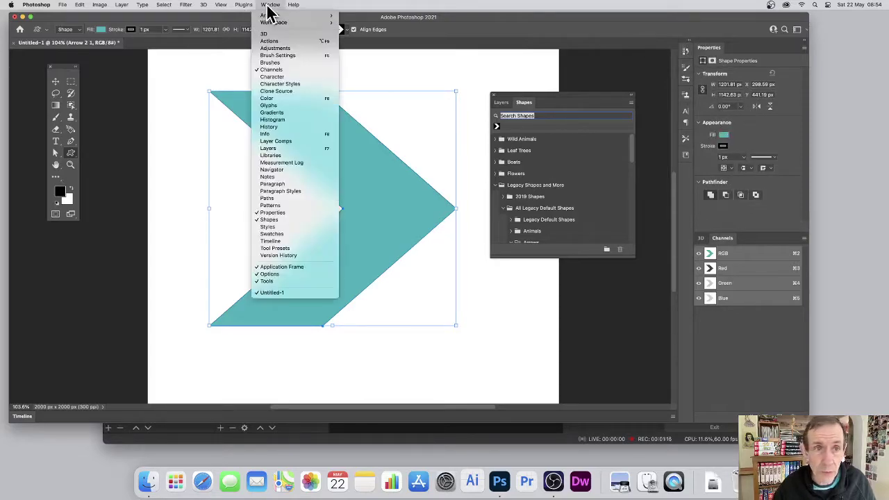
# Convert the teal chevron layer into the embedded smart object Arrow 2 1.psb
pyautogui.click(490, 40)
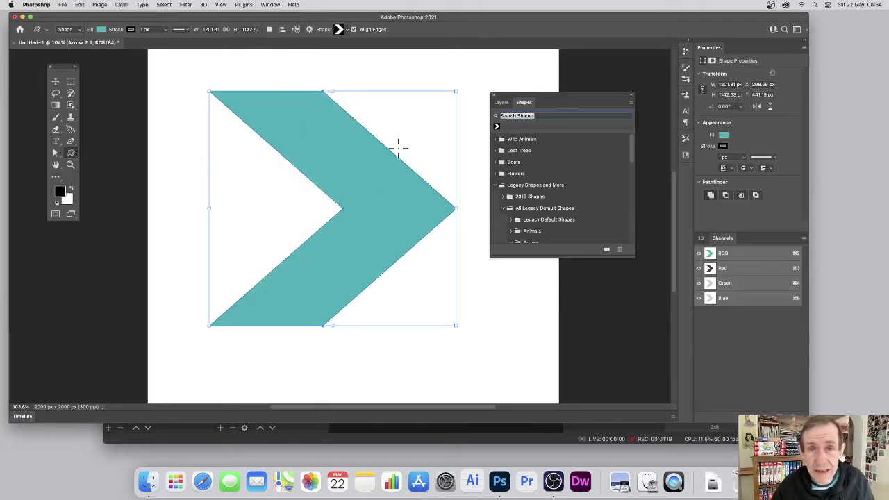
pyautogui.click(122, 5)
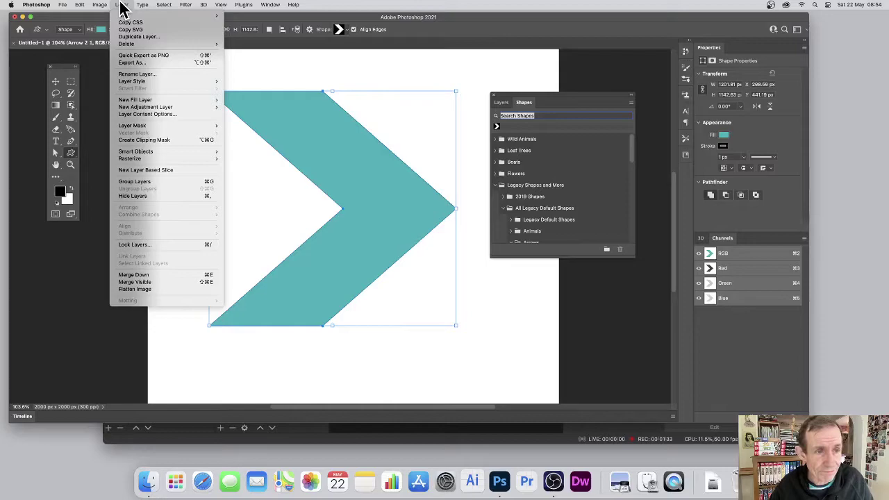
pyautogui.moveTo(134, 150)
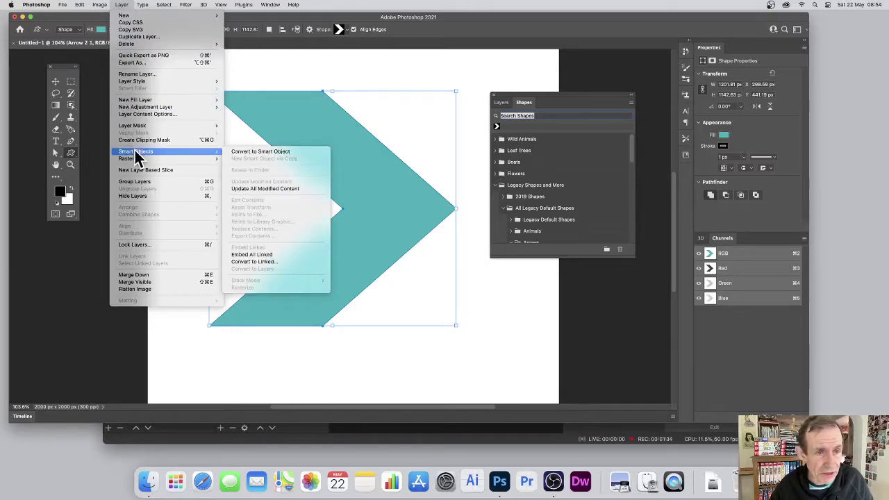
pyautogui.click(285, 150)
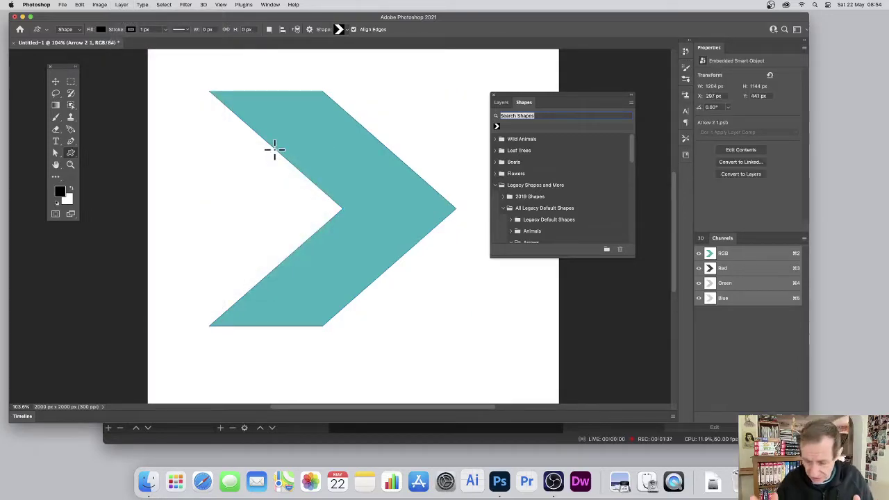
# Apply a Gaussian Blur of about 76 pixels to the chevron as a smart filter
pyautogui.click(501, 103)
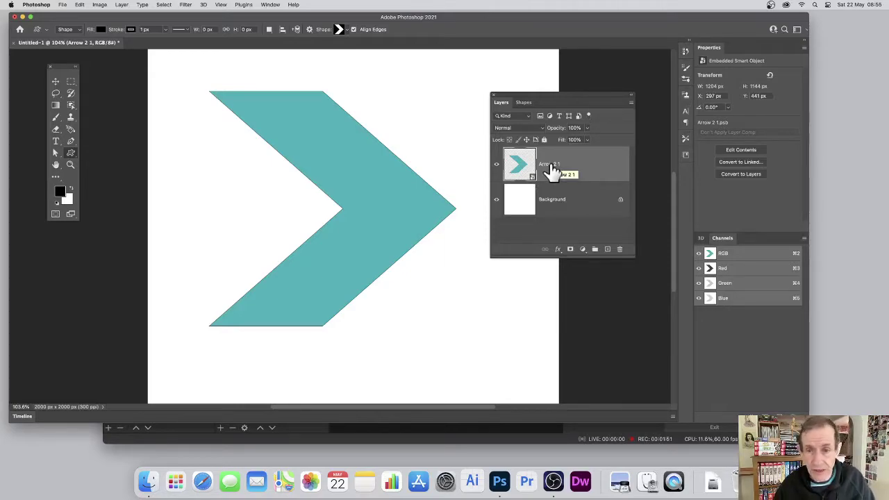
pyautogui.click(185, 6)
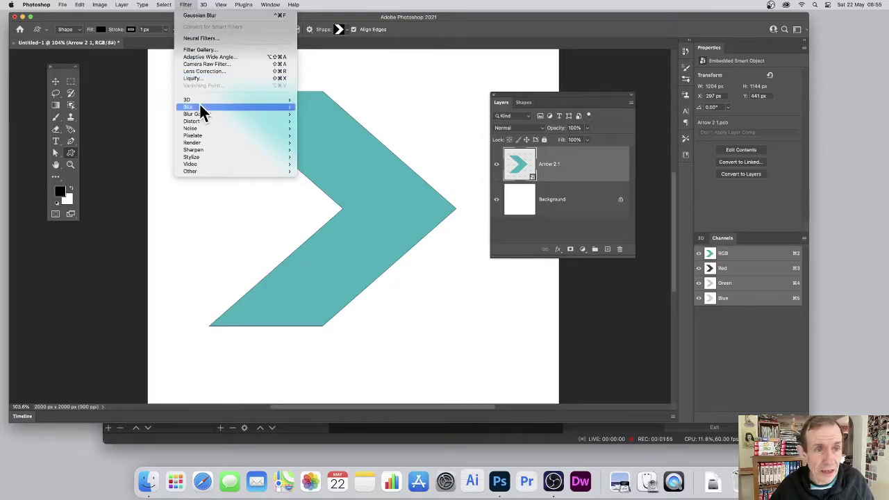
pyautogui.moveTo(228, 109)
pyautogui.click(352, 137)
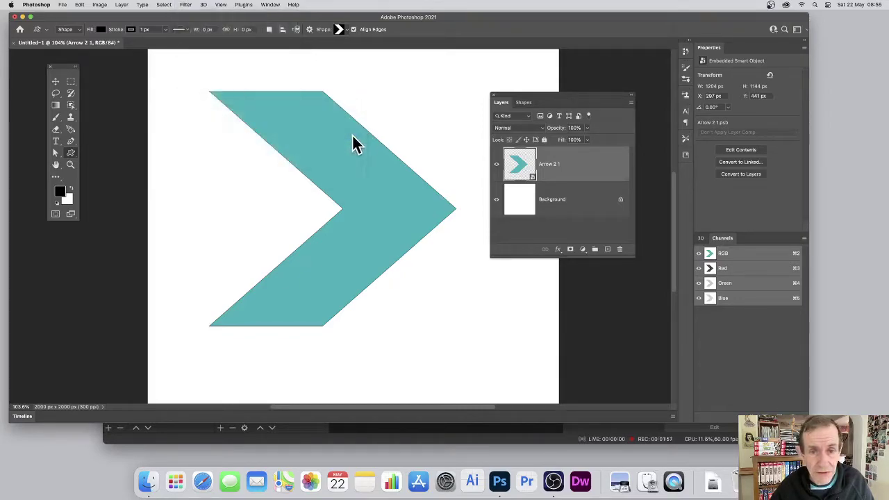
pyautogui.moveTo(426, 238); pyautogui.dragTo(433, 242)
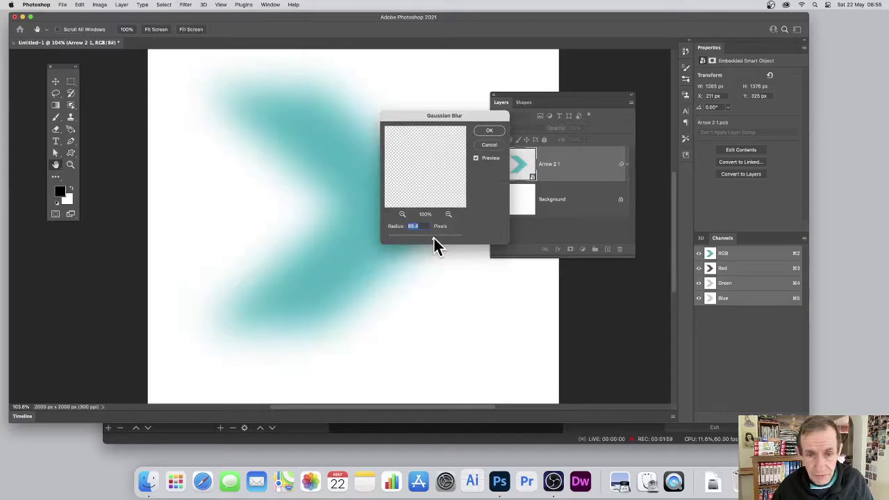
pyautogui.click(488, 130)
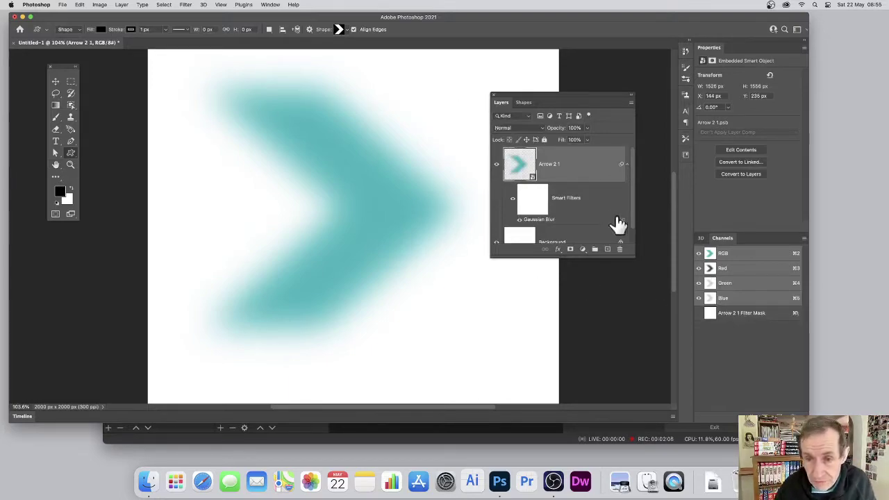
# Toggle the Gaussian Blur smart filter off and on to compare the sharp and blurred chevron
pyautogui.click(519, 221)
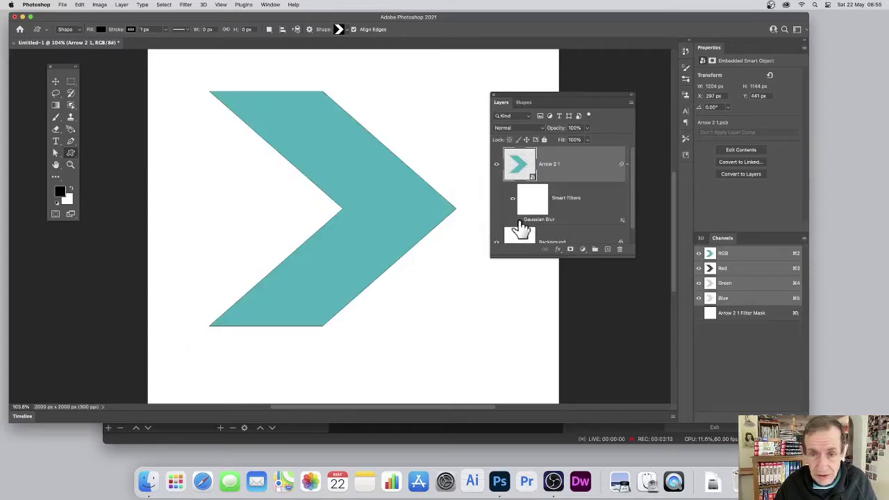
pyautogui.click(519, 220)
pyautogui.click(519, 220)
pyautogui.click(519, 220)
pyautogui.click(519, 221)
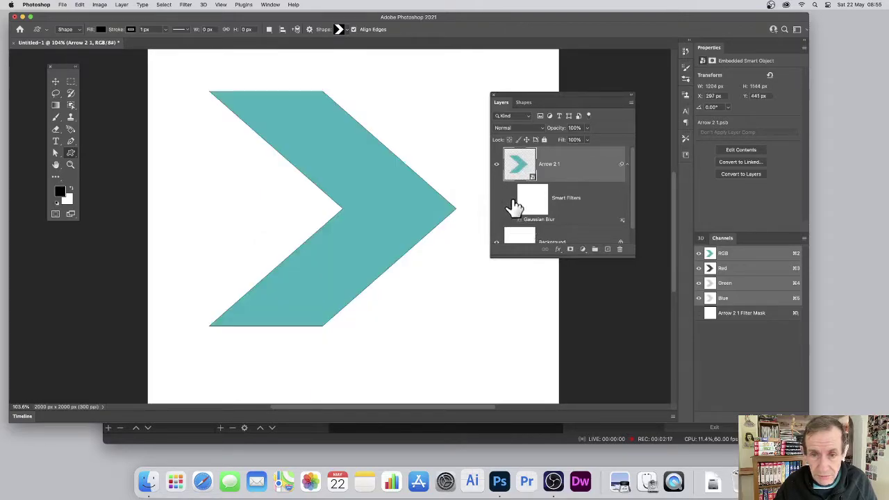
pyautogui.click(520, 222)
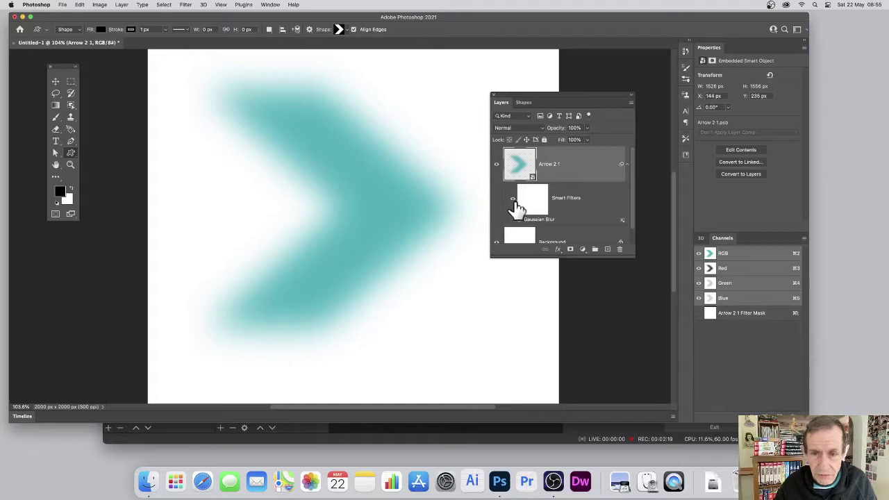
pyautogui.click(519, 221)
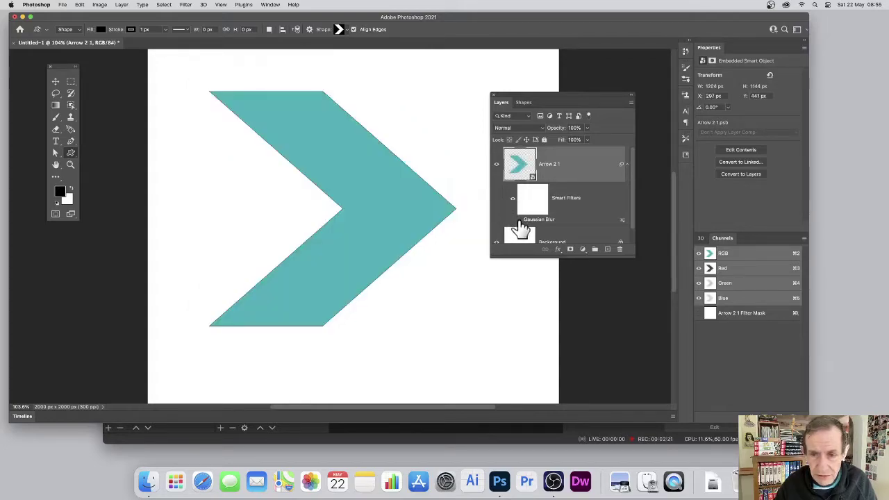
pyautogui.click(520, 221)
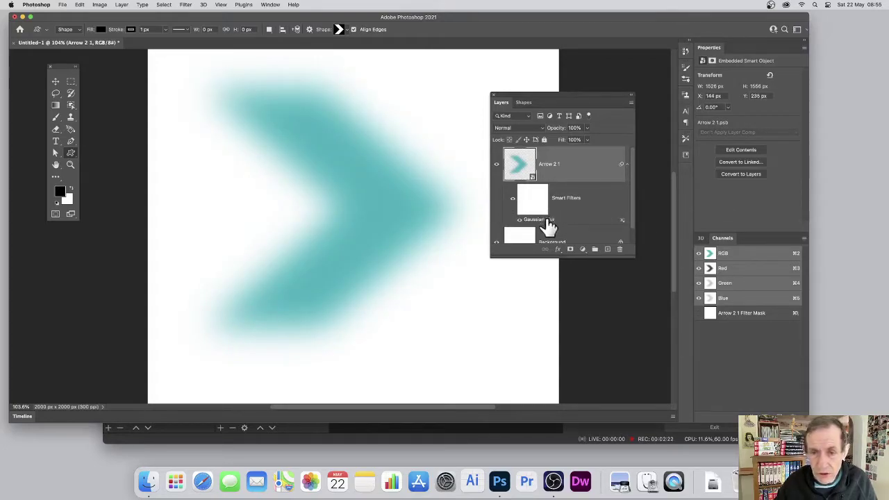
# Reduce the Gaussian Blur radius to 40.2 pixels
pyautogui.doubleClick(546, 221)
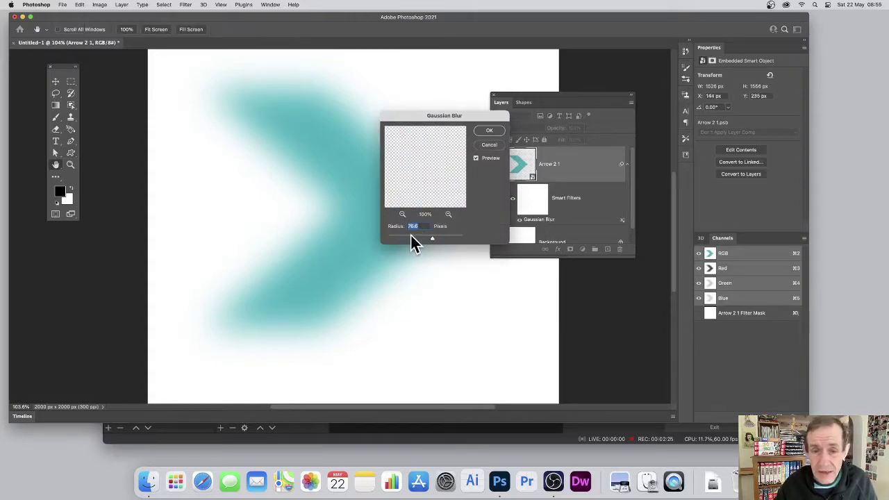
pyautogui.moveTo(414, 236); pyautogui.dragTo(426, 237)
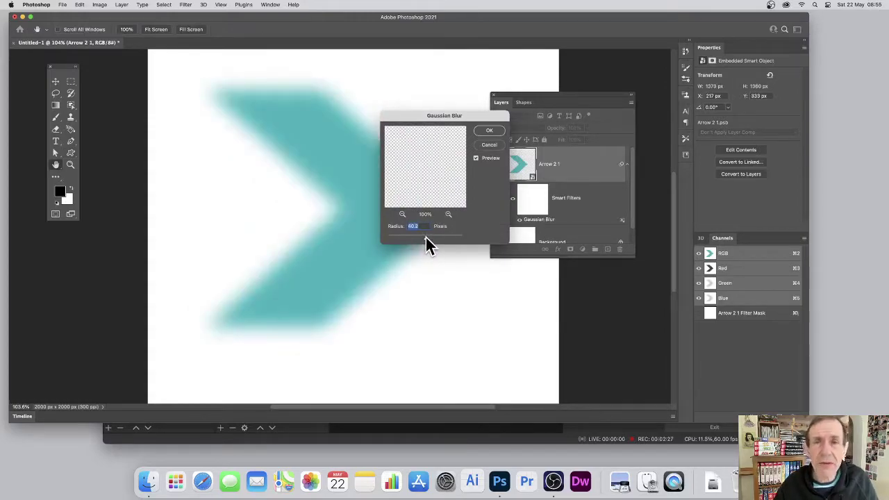
pyautogui.click(489, 132)
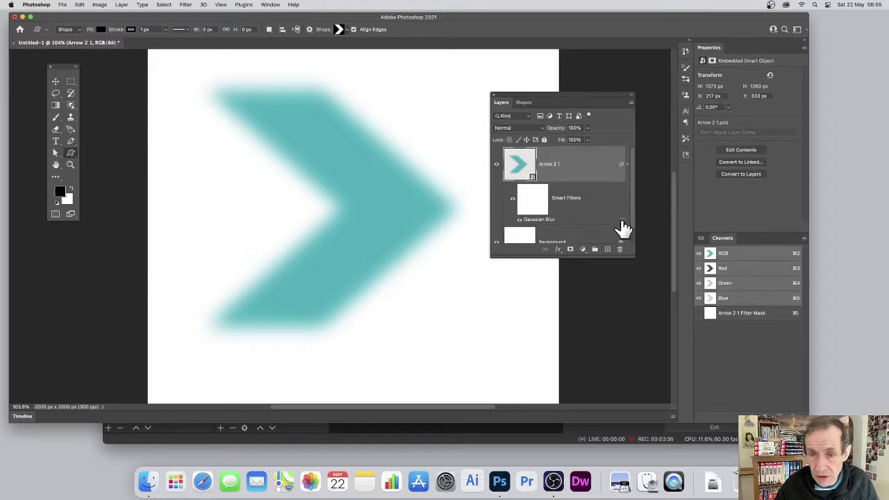
# Set the Gaussian Blur filter's blending mode to Lighten after trying Linear Burn and Difference
pyautogui.doubleClick(622, 221)
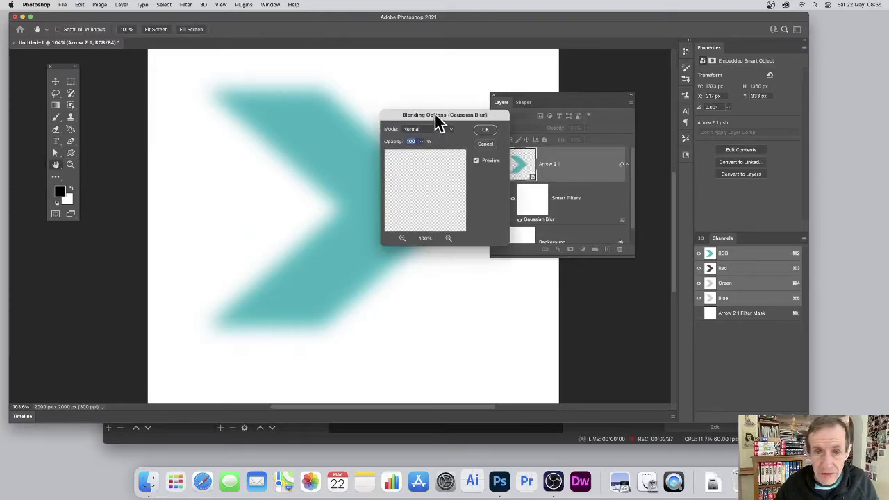
pyautogui.moveTo(438, 118); pyautogui.dragTo(514, 141)
pyautogui.click(505, 154)
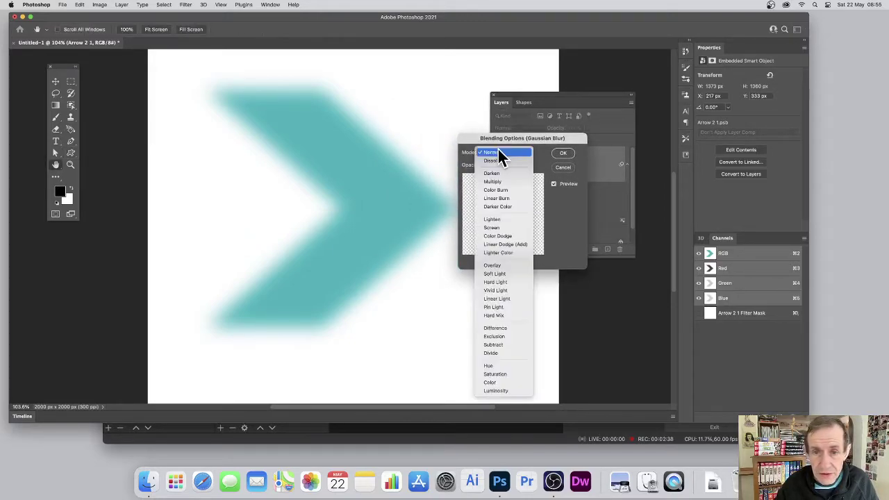
pyautogui.click(494, 199)
pyautogui.click(503, 156)
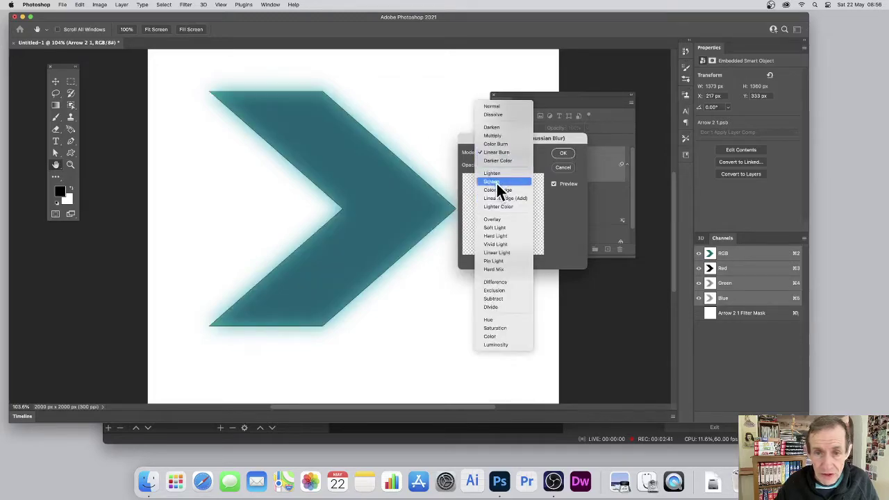
pyautogui.click(499, 172)
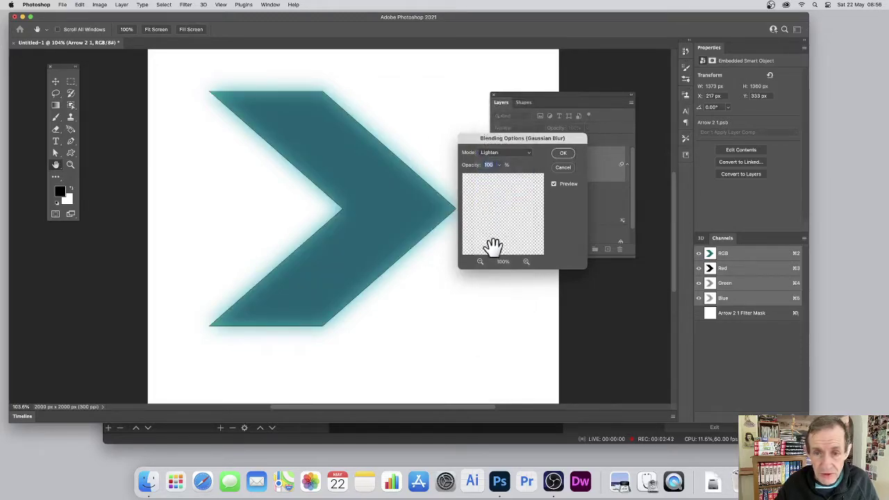
pyautogui.click(498, 154)
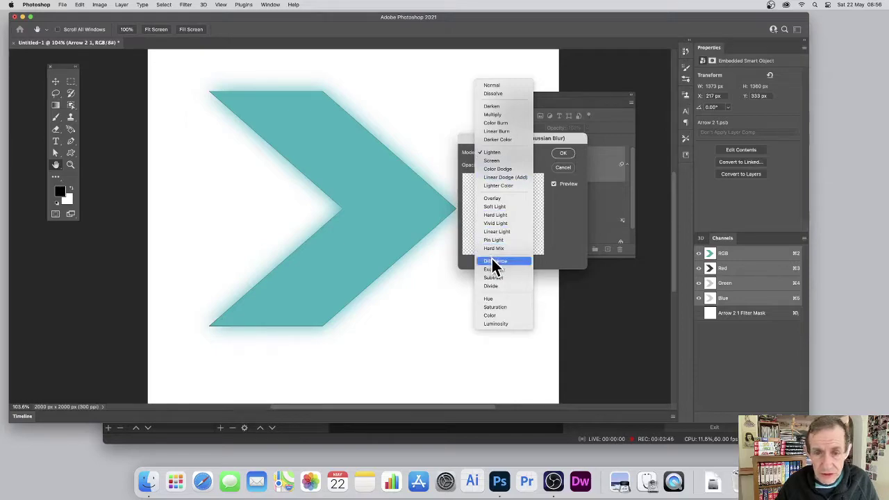
pyautogui.click(495, 262)
pyautogui.click(510, 154)
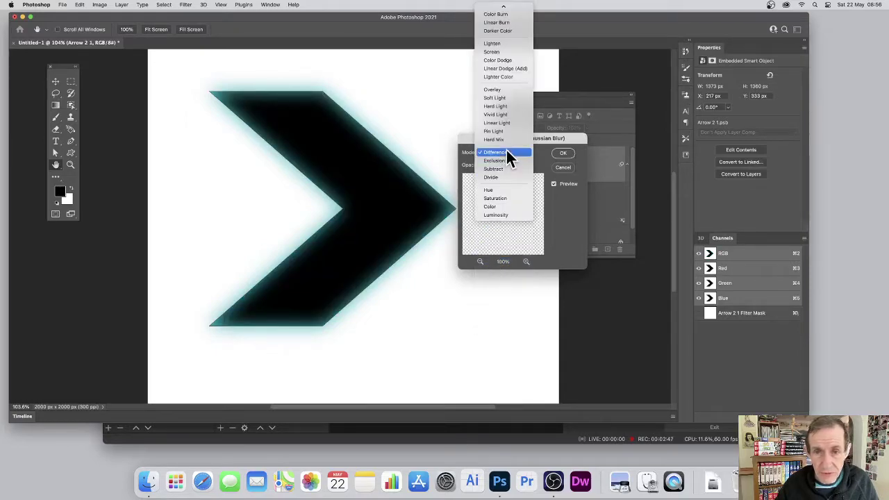
pyautogui.click(508, 43)
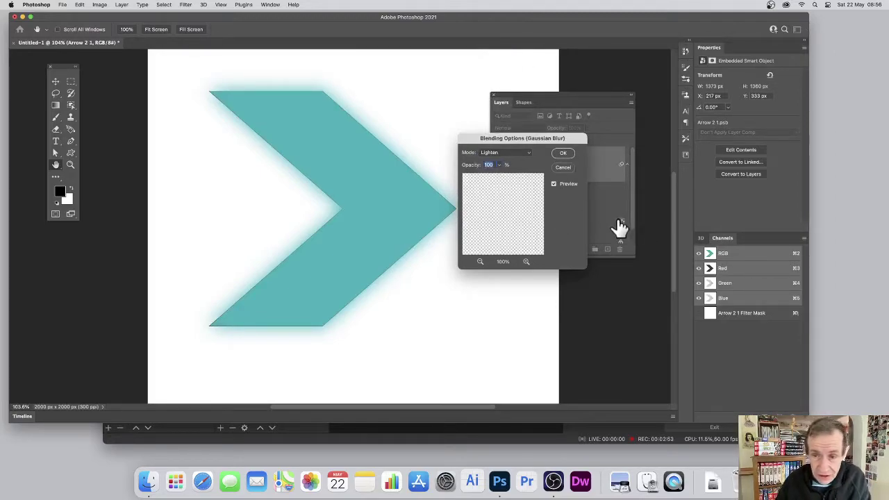
pyautogui.click(563, 153)
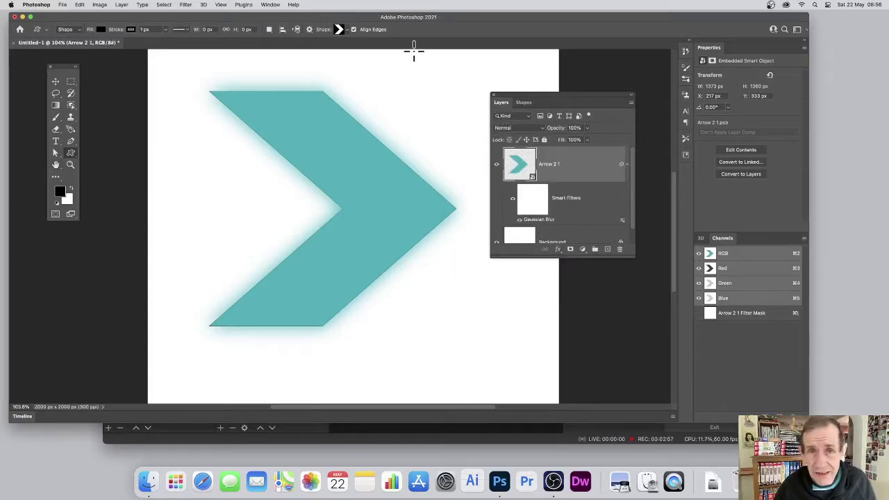
# Add a second Gaussian Blur smart filter with a 64.8-pixel radius
pyautogui.click(185, 5)
pyautogui.moveTo(182, 108)
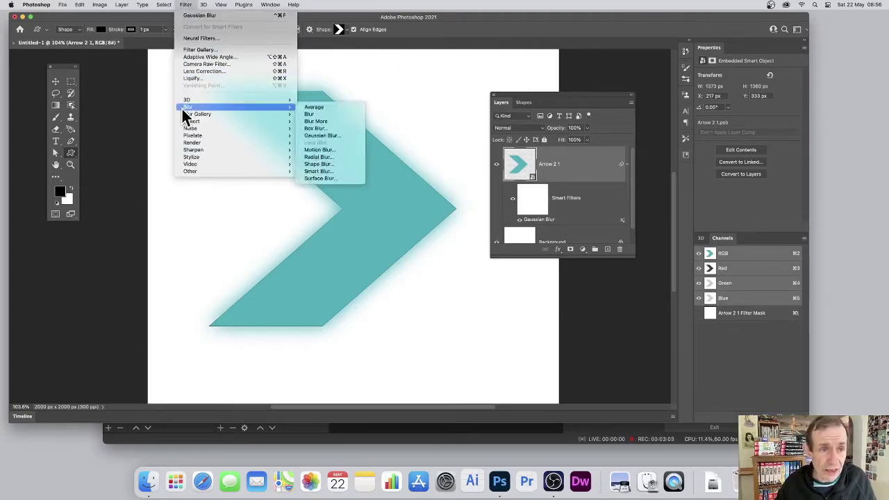
pyautogui.click(336, 135)
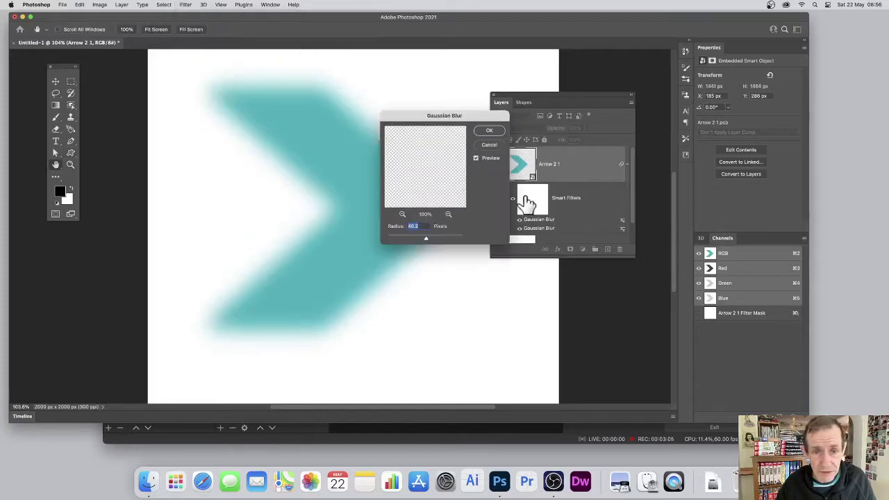
pyautogui.moveTo(437, 236); pyautogui.dragTo(431, 238)
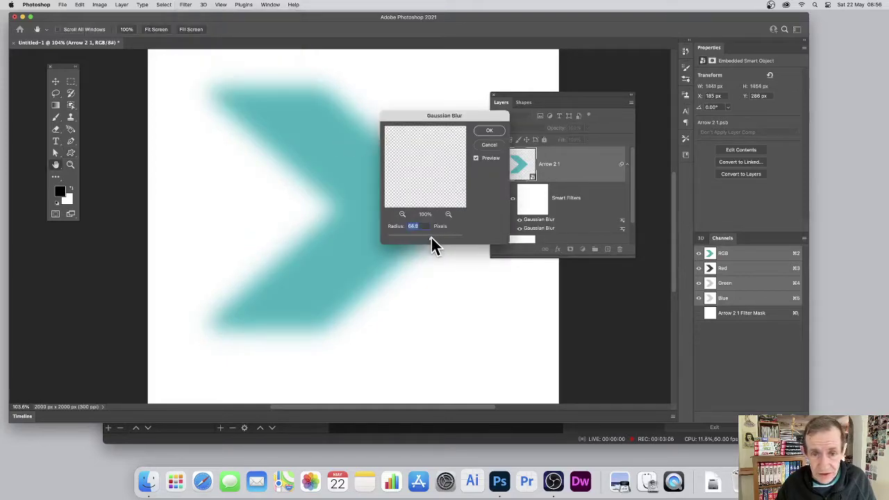
pyautogui.click(491, 132)
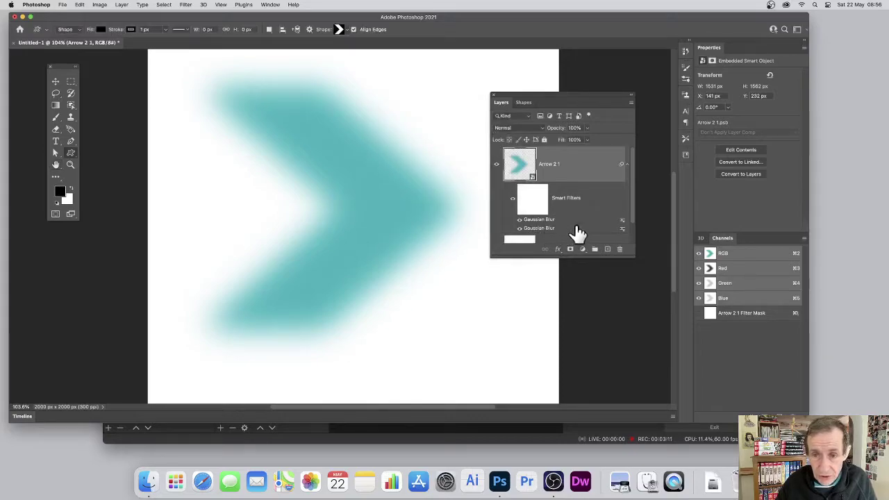
# Set the second blur's blending mode to Overlay after trying Darken, Lighten and Difference
pyautogui.doubleClick(621, 228)
pyautogui.click(505, 160)
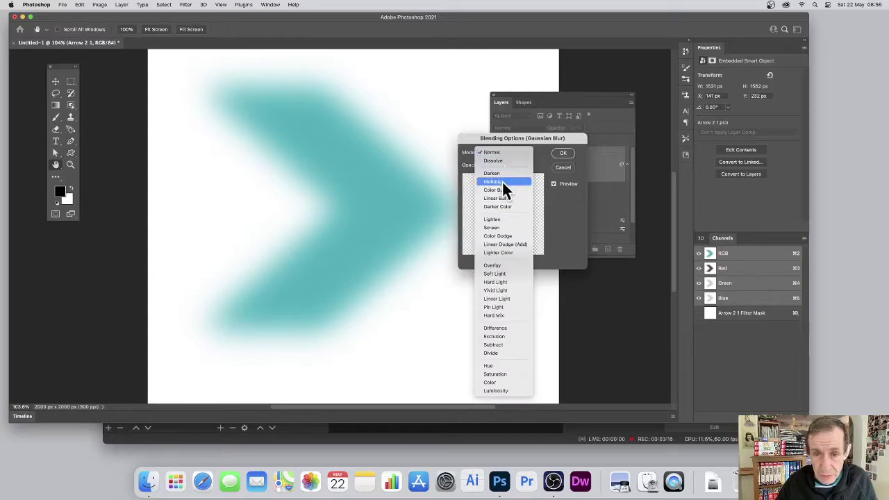
pyautogui.click(499, 173)
pyautogui.click(498, 152)
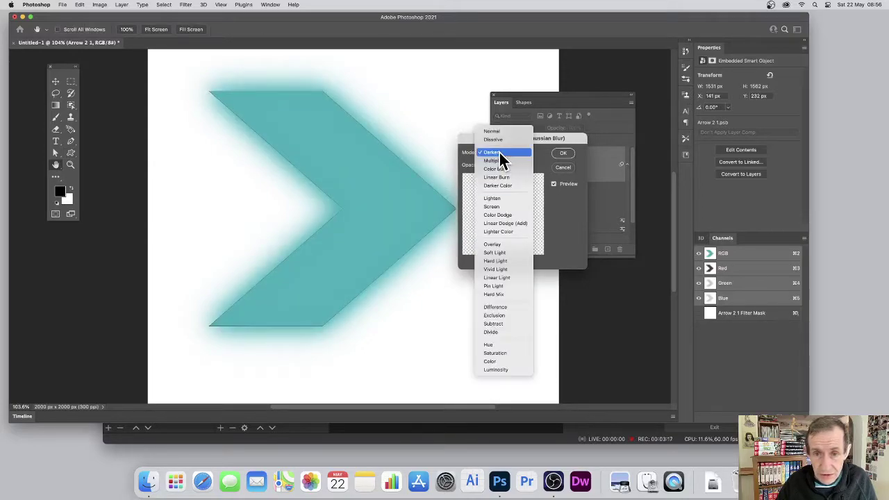
pyautogui.click(498, 199)
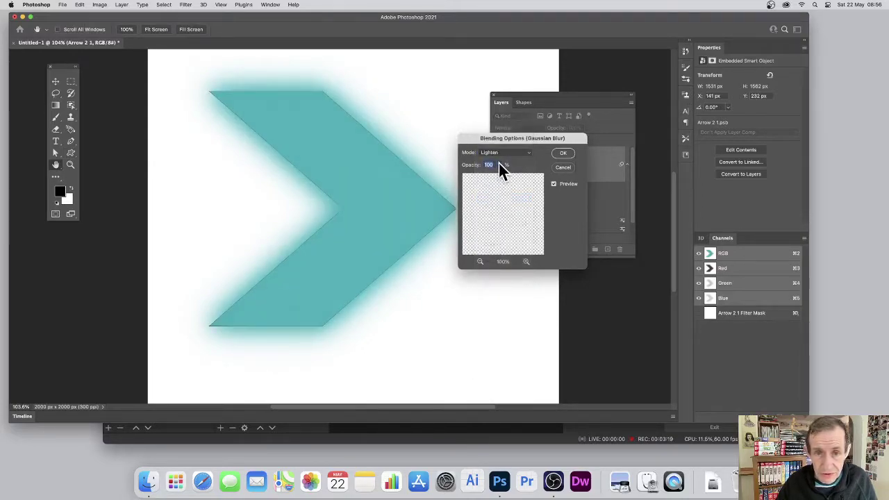
pyautogui.click(499, 153)
pyautogui.click(502, 260)
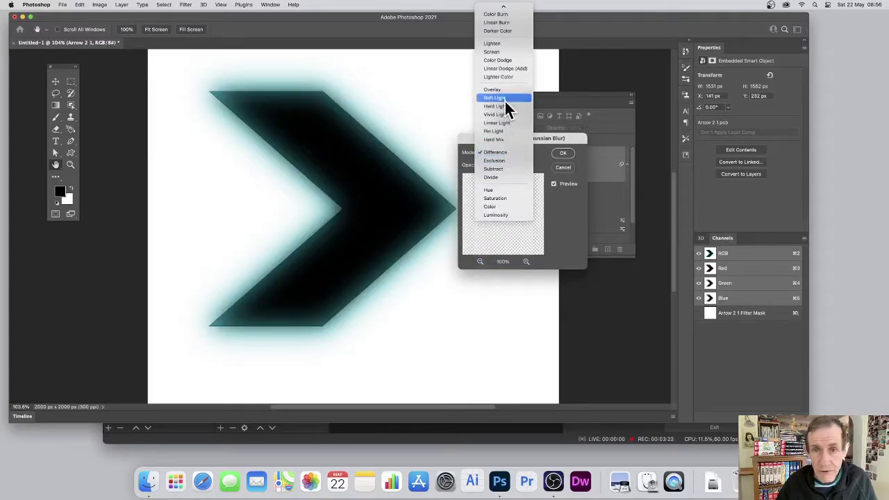
pyautogui.click(498, 90)
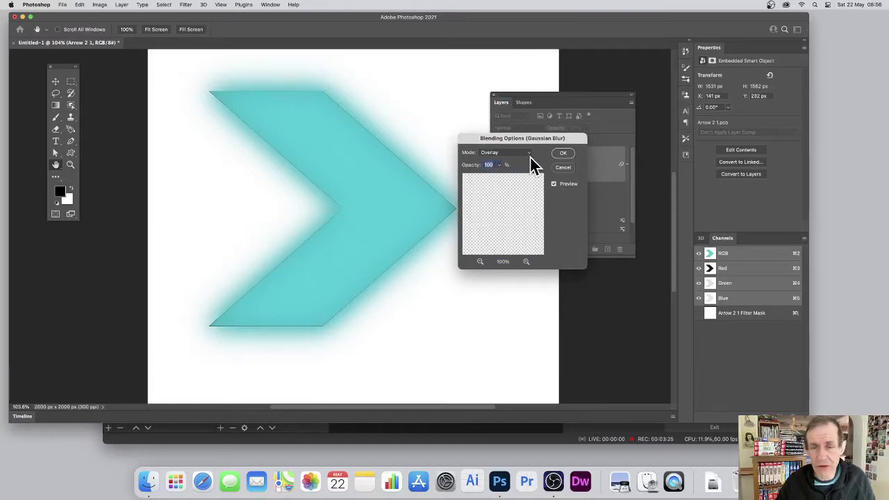
pyautogui.click(562, 155)
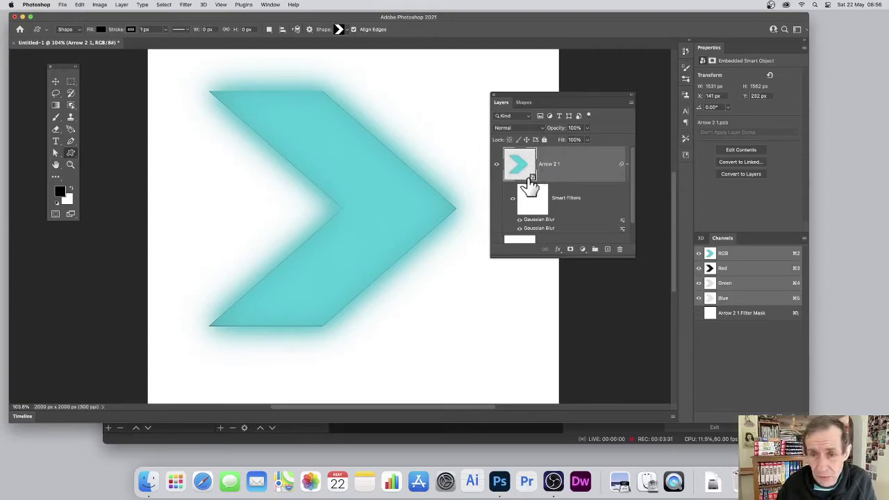
# Scale the glowing arrow down to about 78.6% and move it toward the upper left
pyautogui.click(56, 81)
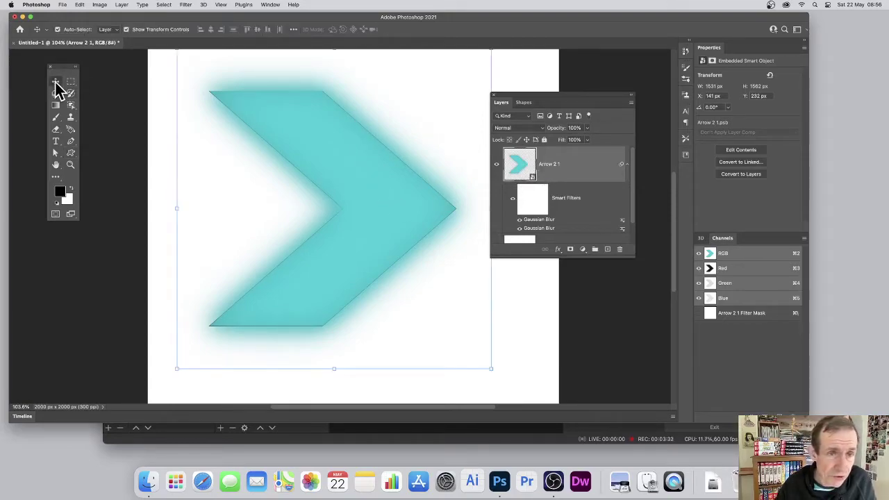
pyautogui.moveTo(335, 203); pyautogui.dragTo(387, 254)
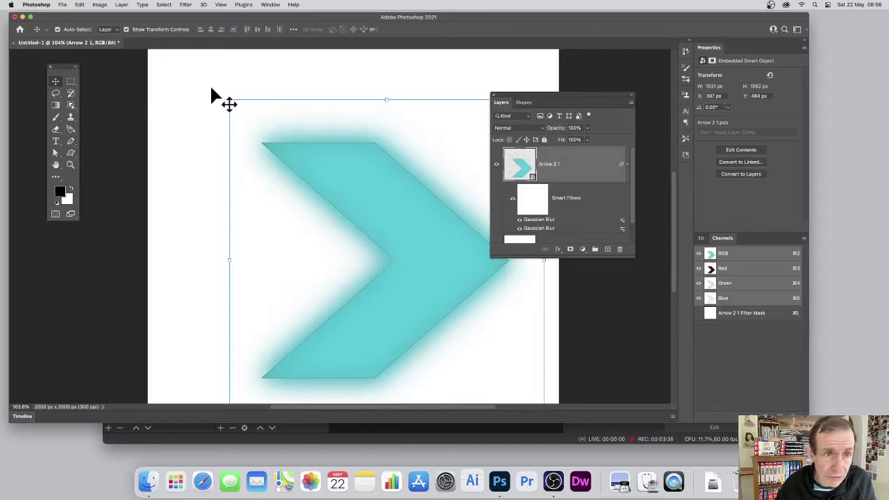
pyautogui.click(230, 100)
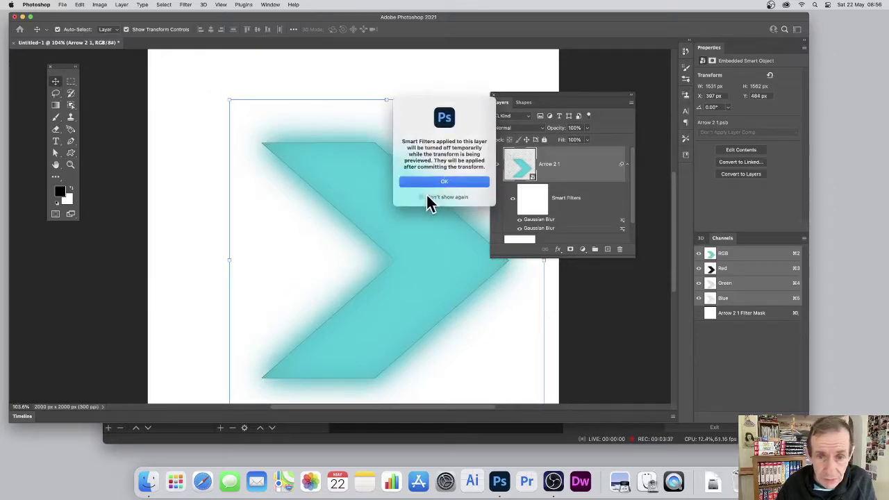
pyautogui.click(443, 183)
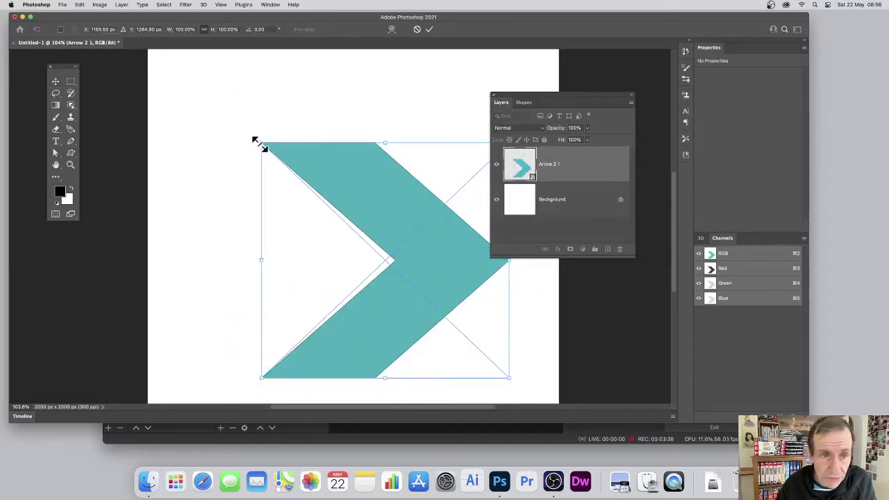
pyautogui.moveTo(258, 141); pyautogui.dragTo(323, 188)
pyautogui.moveTo(401, 250); pyautogui.dragTo(299, 171)
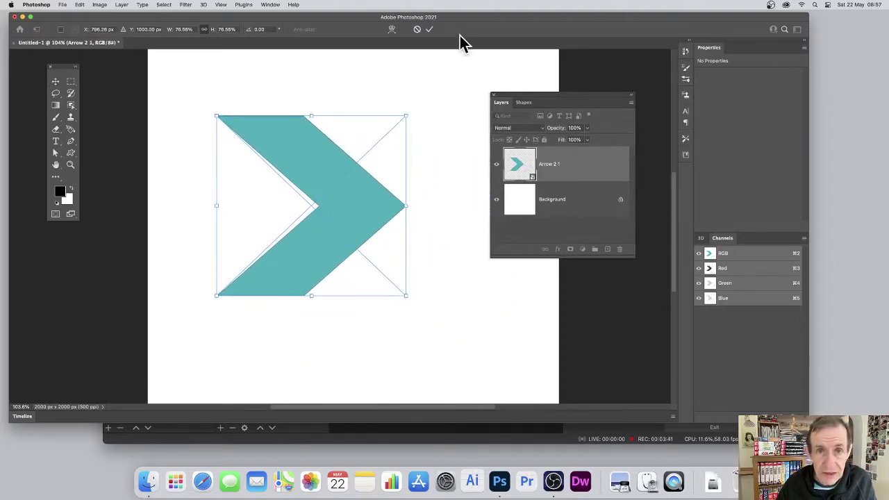
pyautogui.click(430, 30)
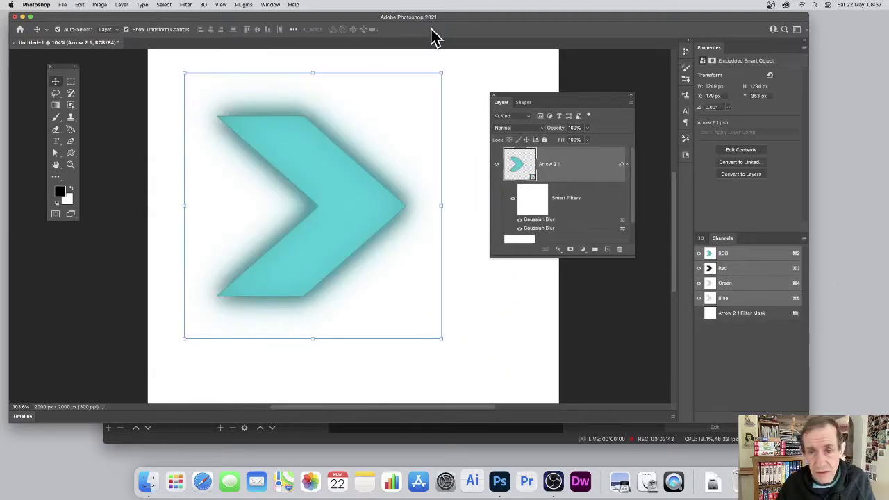
# In Arrow 2 1.psb, scale the chevron down to about 79.5% and centre it
pyautogui.doubleClick(531, 178)
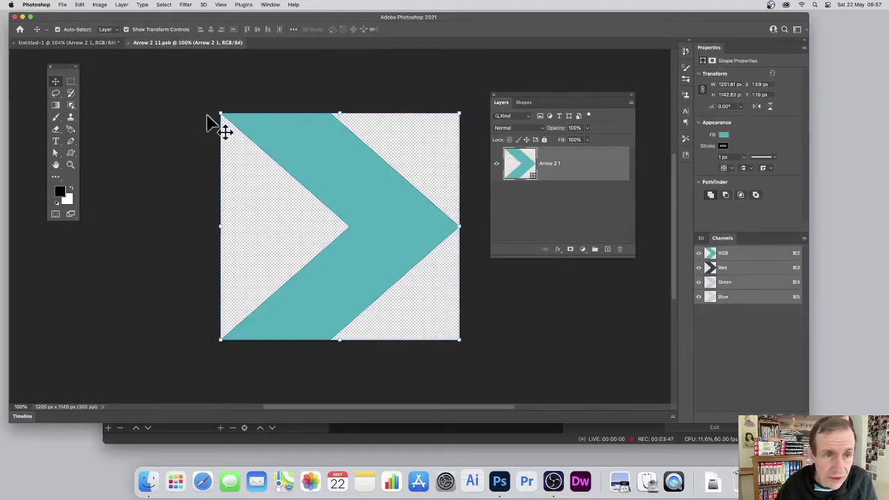
pyautogui.moveTo(221, 114); pyautogui.dragTo(264, 130)
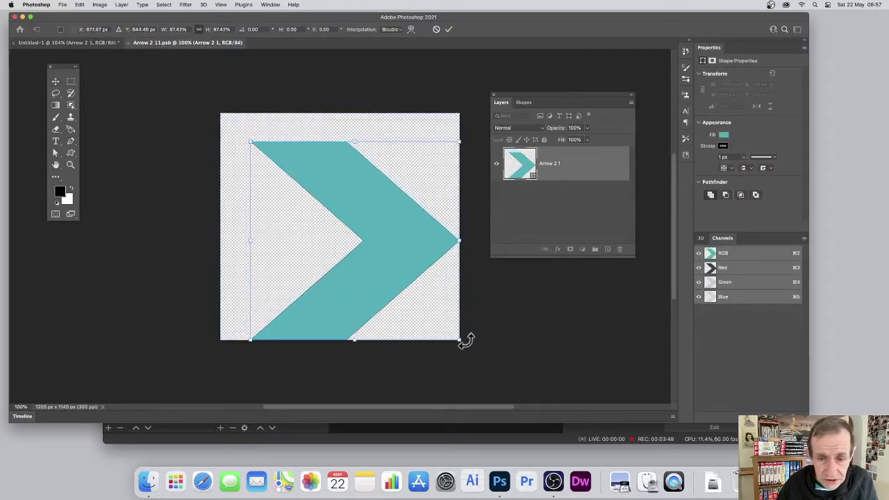
pyautogui.moveTo(458, 338); pyautogui.dragTo(436, 319)
pyautogui.moveTo(393, 264); pyautogui.dragTo(389, 261)
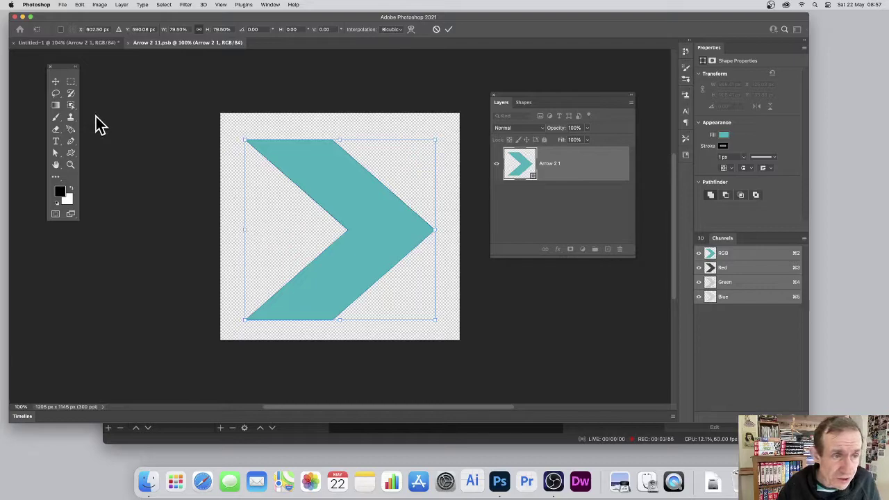
pyautogui.click(57, 157)
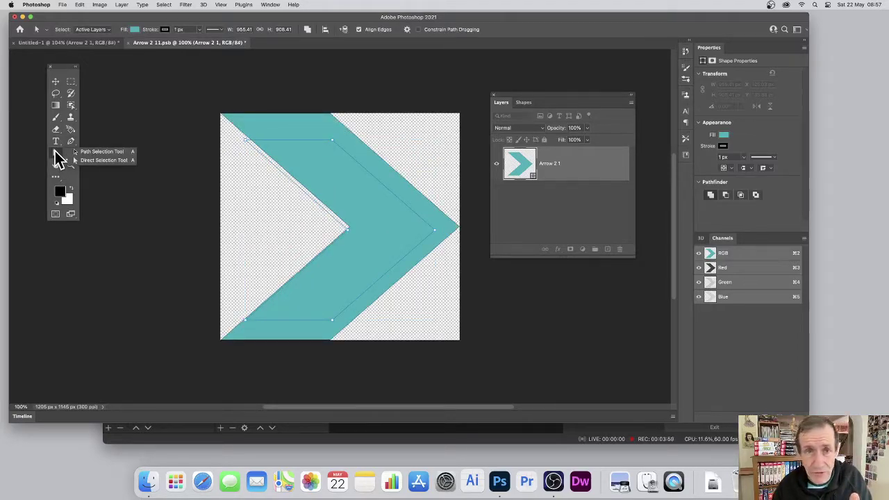
# Drag the chevron's corner anchors inward so it becomes a slimmer dart with sharp tips
pyautogui.click(94, 159)
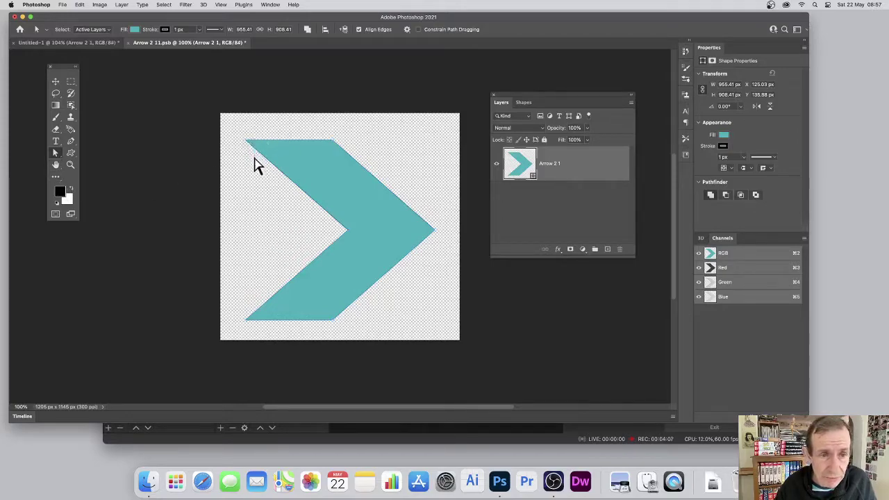
pyautogui.moveTo(250, 137); pyautogui.dragTo(275, 131)
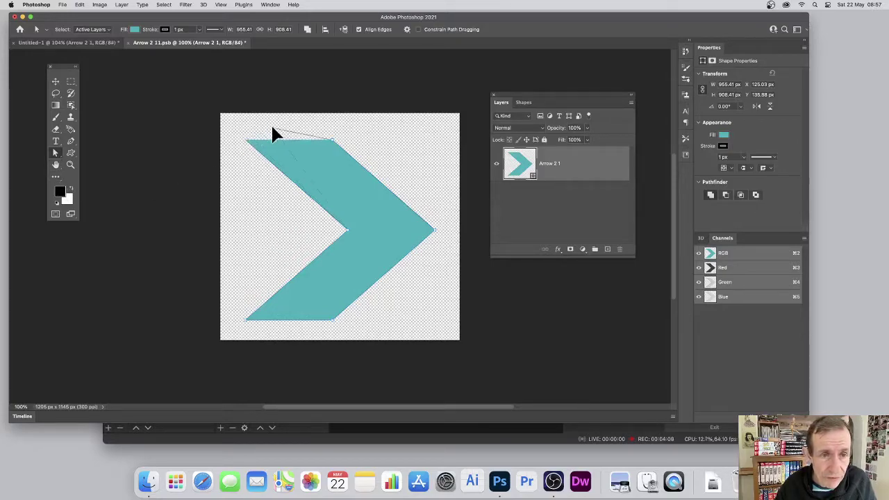
pyautogui.click(419, 169)
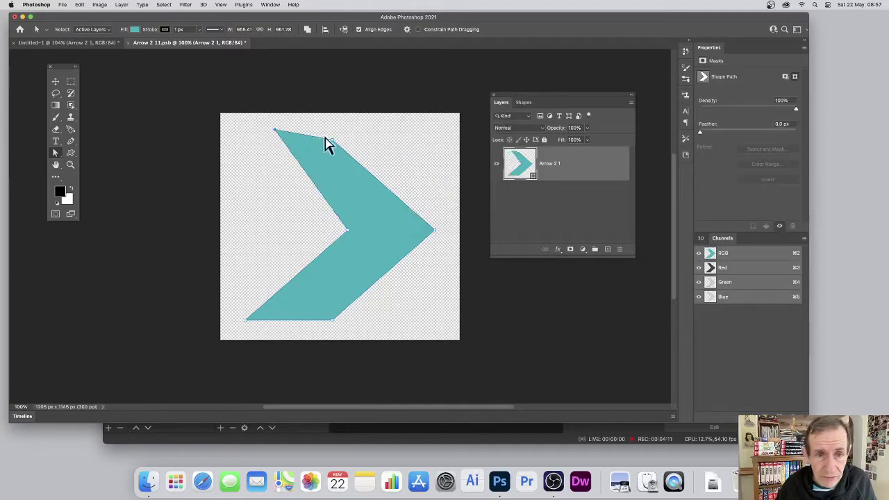
pyautogui.moveTo(292, 139); pyautogui.dragTo(288, 139)
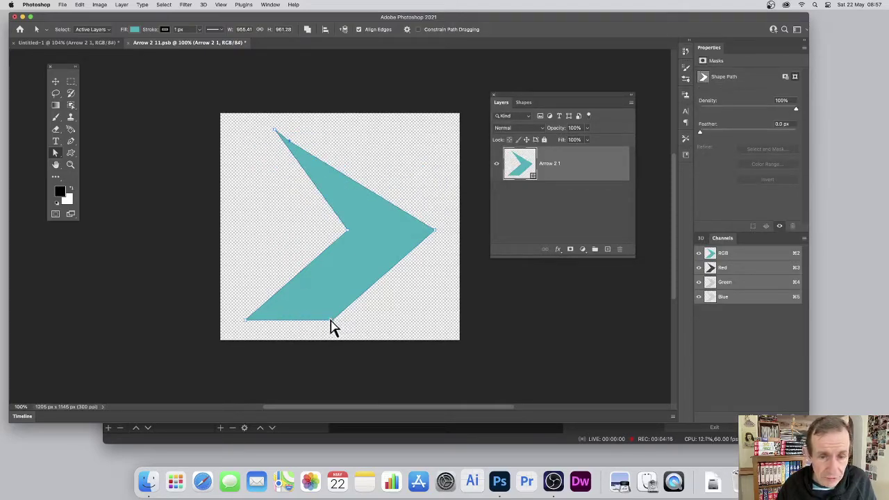
pyautogui.moveTo(333, 321); pyautogui.dragTo(275, 314)
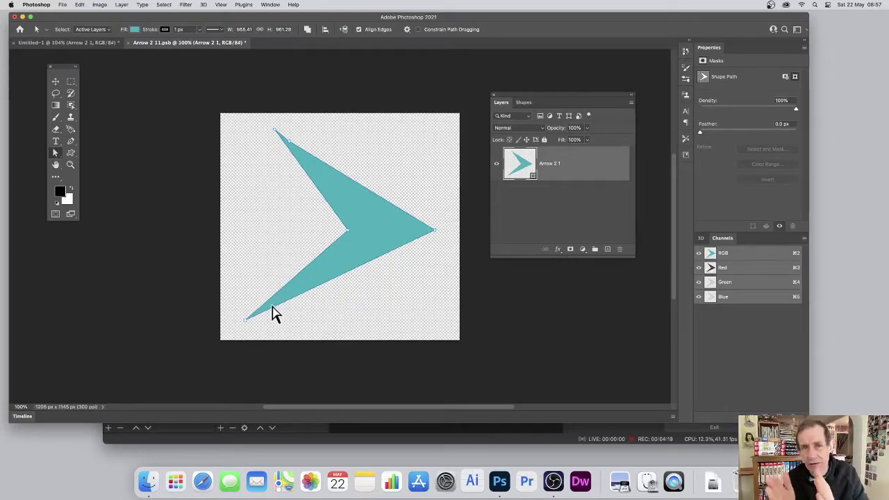
# Scale the arrow down to about 90% and reposition it on the canvas
pyautogui.click(56, 82)
pyautogui.moveTo(245, 129)
pyautogui.mouseDown()
pyautogui.moveTo(266, 141)
pyautogui.moveTo(258, 139)
pyautogui.mouseUp()
pyautogui.moveTo(362, 229); pyautogui.dragTo(361, 202)
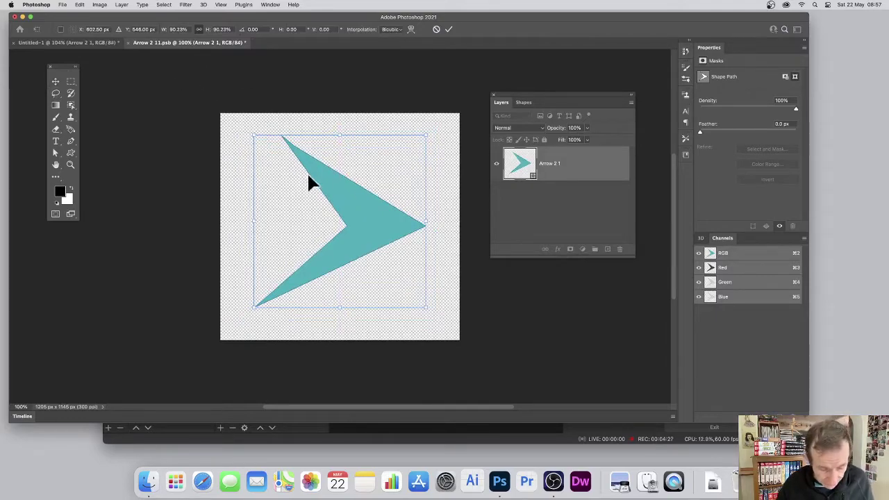
# Add a drop shadow below the arrow: 73% opacity, 105°, 54 px distance, 18 px size
pyautogui.click(448, 30)
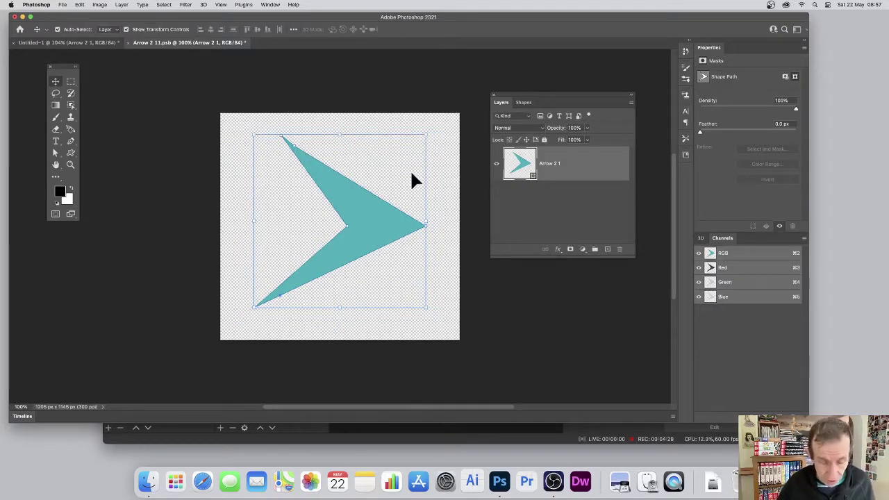
pyautogui.click(124, 5)
pyautogui.moveTo(202, 81)
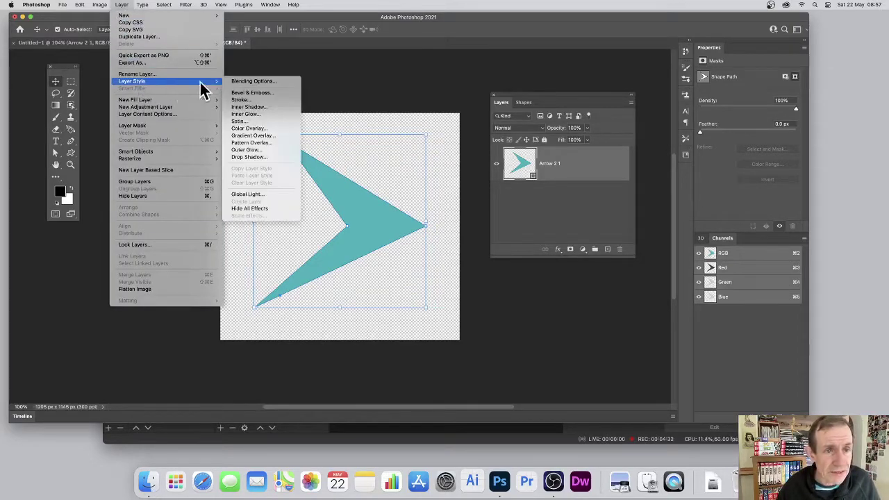
pyautogui.click(258, 156)
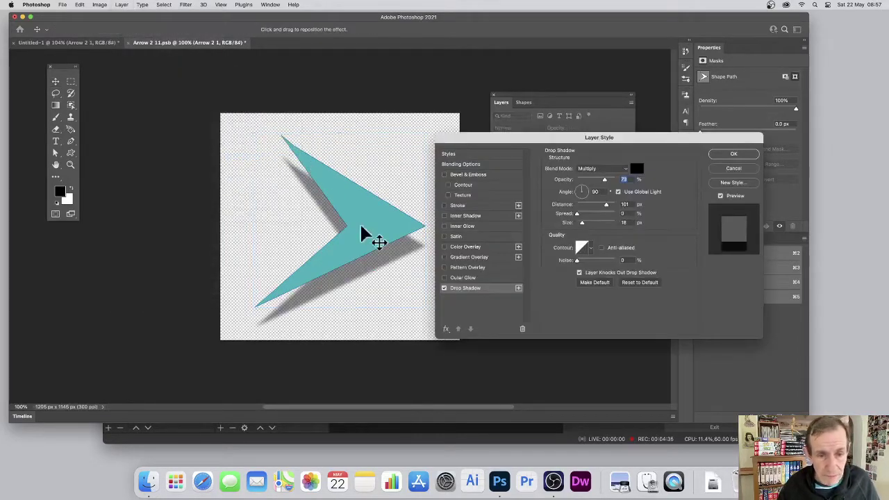
pyautogui.moveTo(381, 271); pyautogui.dragTo(385, 258)
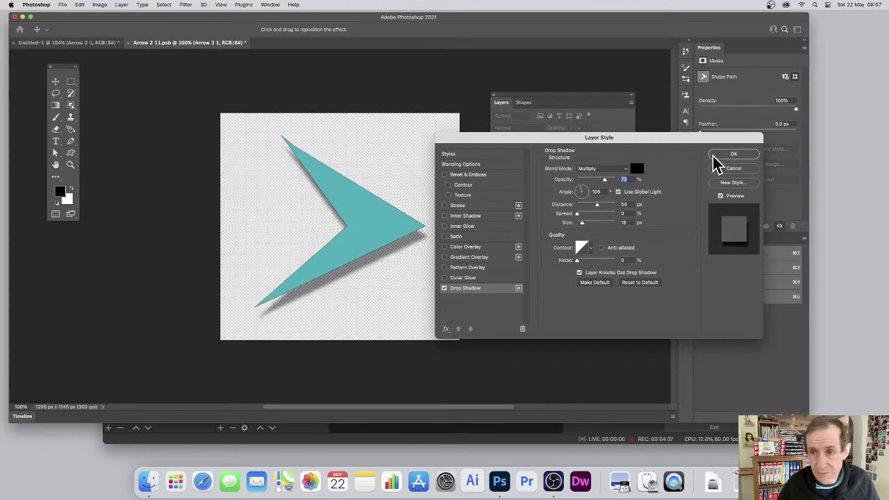
pyautogui.click(731, 156)
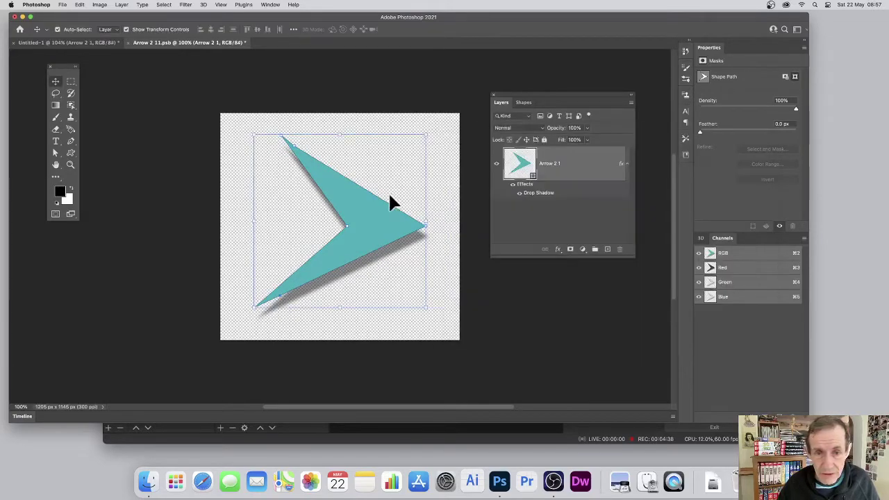
pyautogui.doubleClick(522, 169)
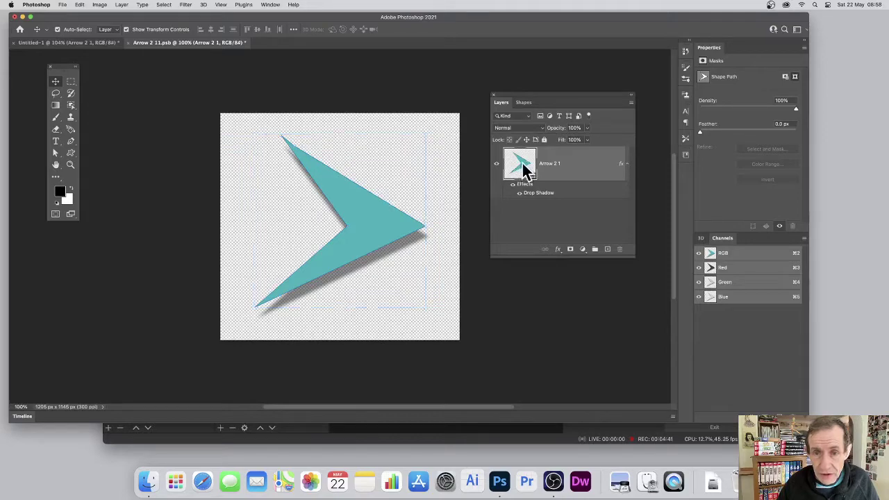
# Change the arrow's fill from teal to green, then to a lighter green
pyautogui.moveTo(451, 232)
pyautogui.mouseDown()
pyautogui.moveTo(455, 217)
pyautogui.moveTo(452, 247)
pyautogui.mouseUp()
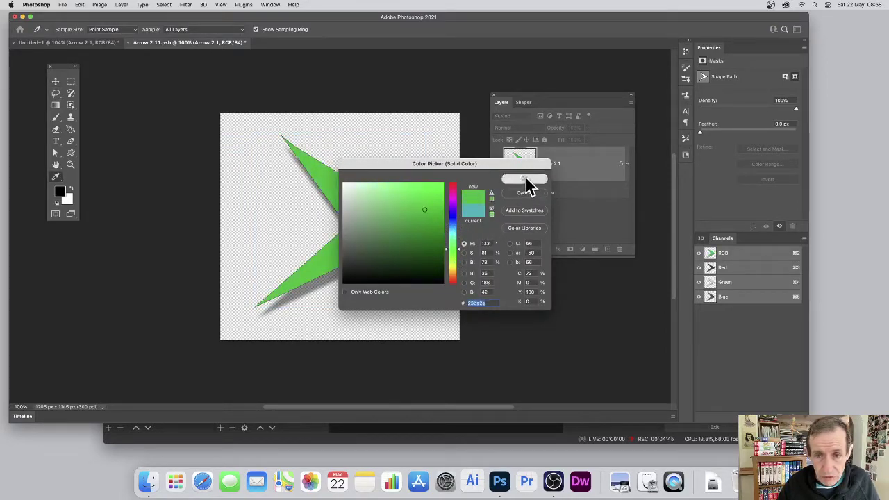
pyautogui.click(526, 179)
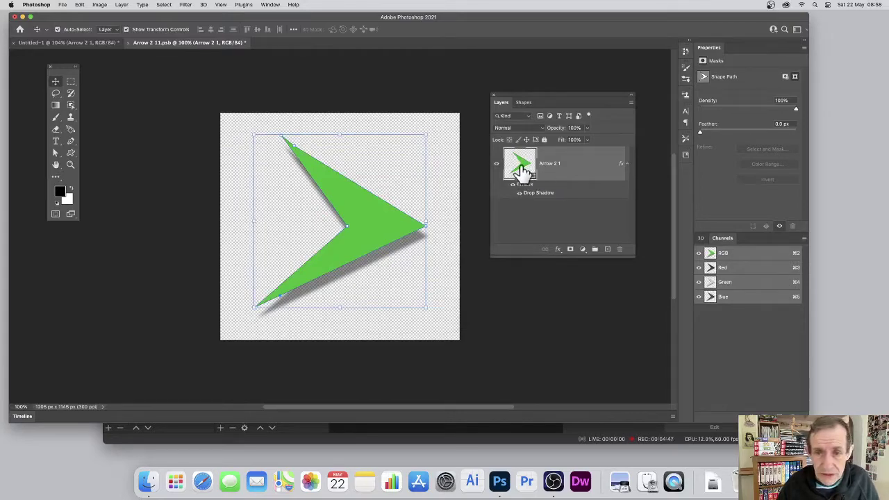
pyautogui.doubleClick(517, 168)
pyautogui.click(425, 189)
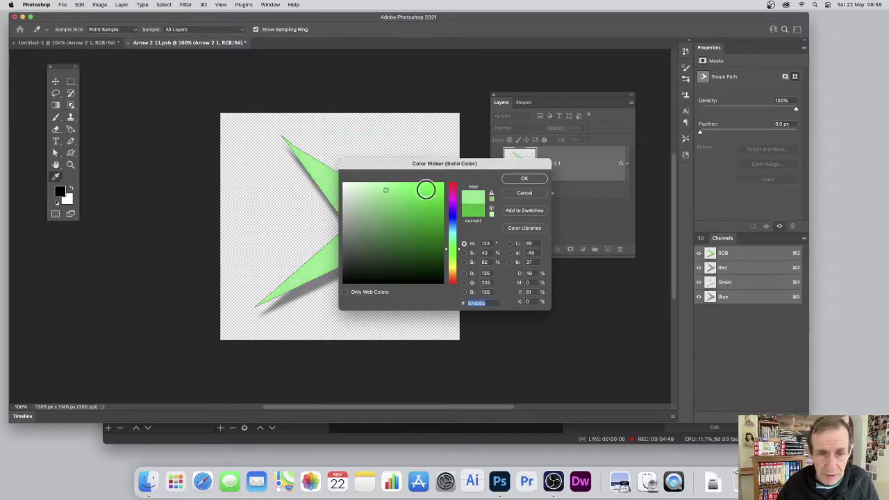
pyautogui.click(524, 179)
pyautogui.press('v')
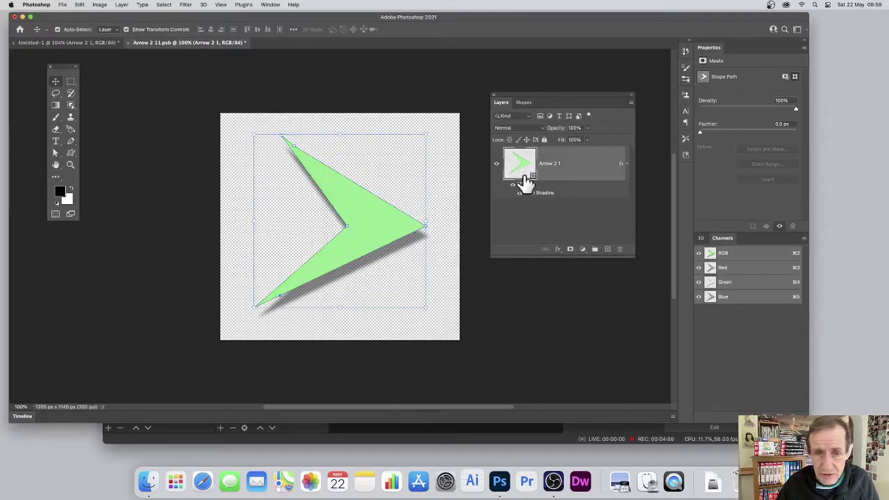
pyautogui.click(71, 154)
# Change the arrow's fill to a cyan-to-magenta gradient preset
pyautogui.click(101, 29)
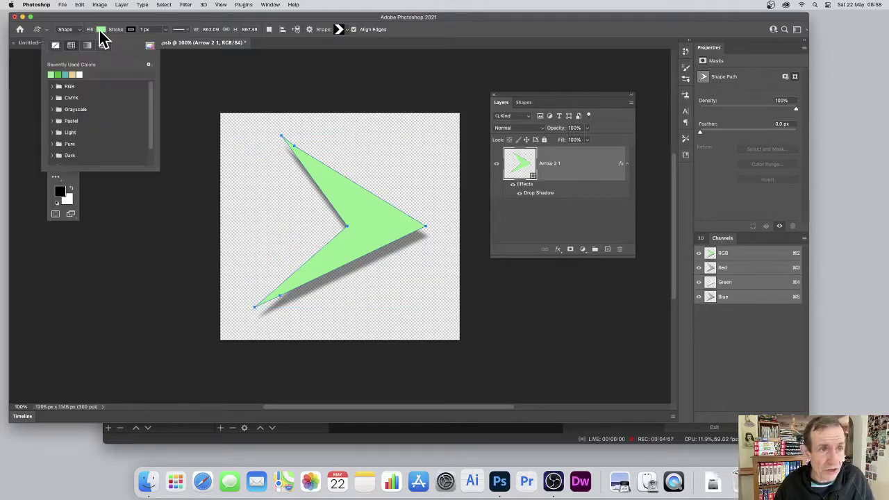
pyautogui.click(87, 45)
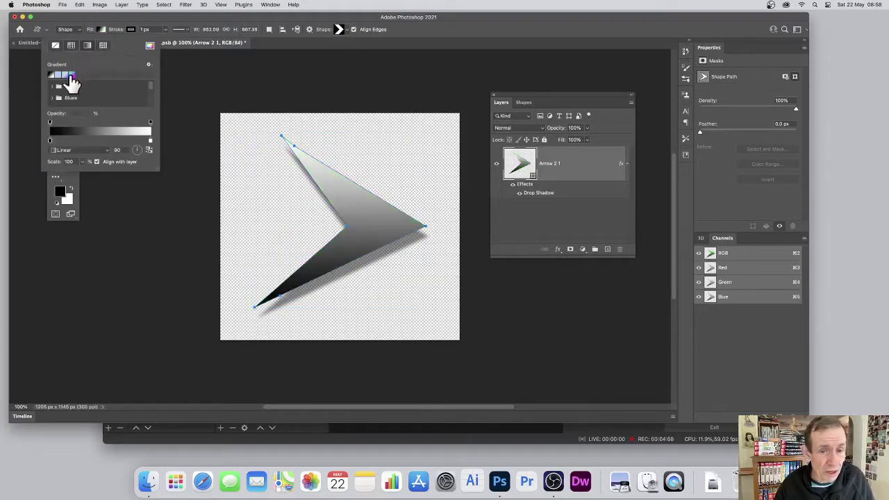
pyautogui.click(67, 73)
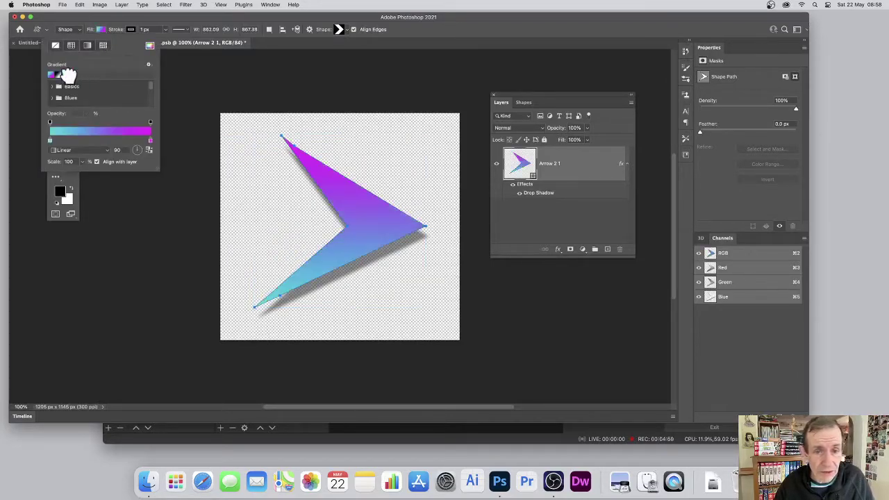
pyautogui.click(463, 37)
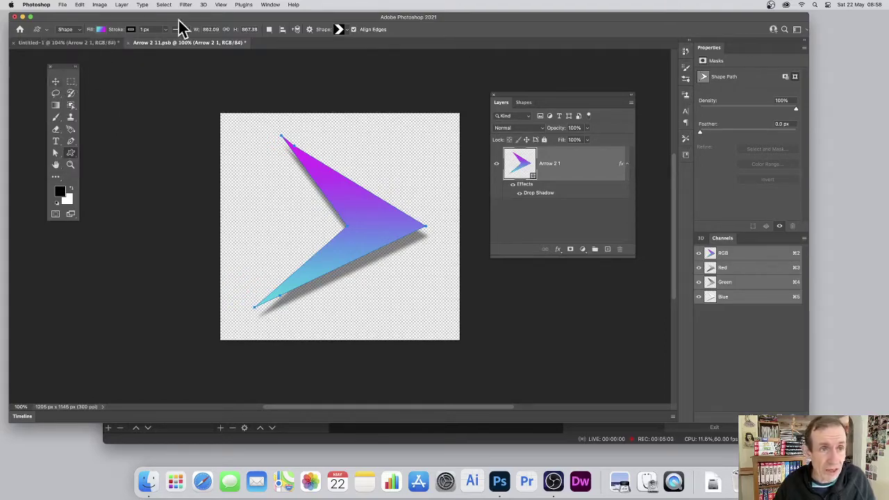
# Add an Inner Bevel & Emboss layer style to the arrow
pyautogui.click(122, 5)
pyautogui.moveTo(158, 82)
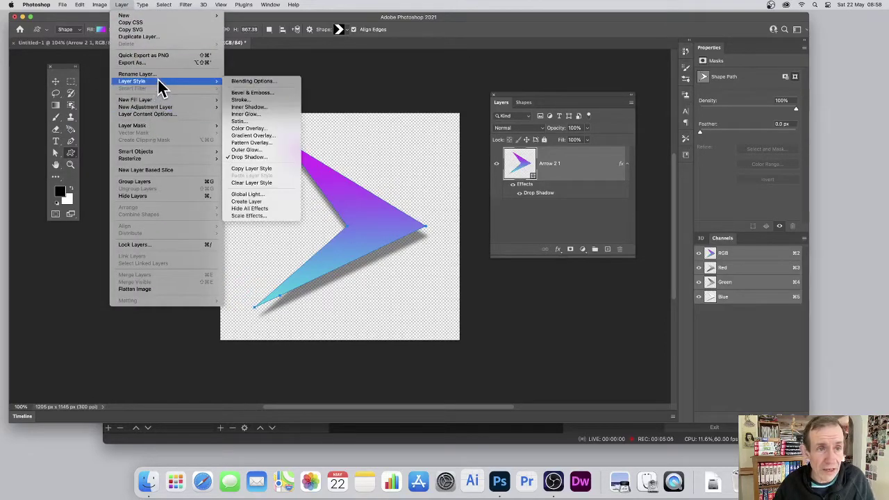
pyautogui.click(253, 93)
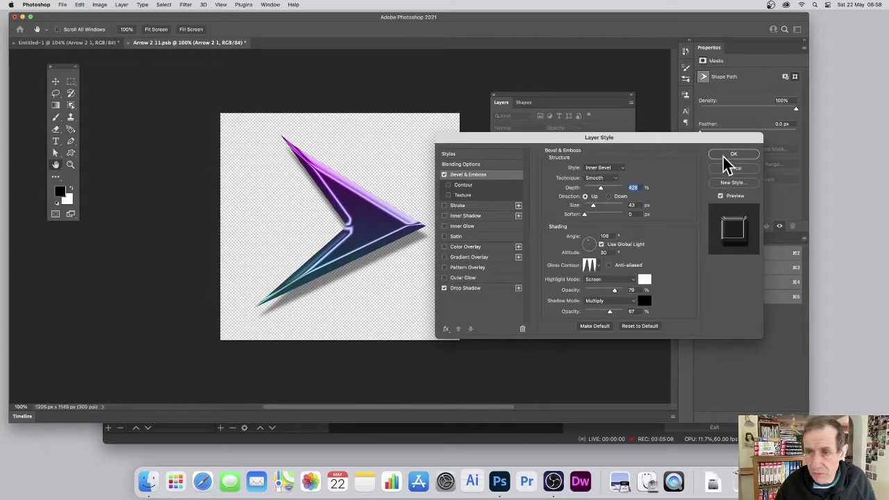
pyautogui.press('Return')
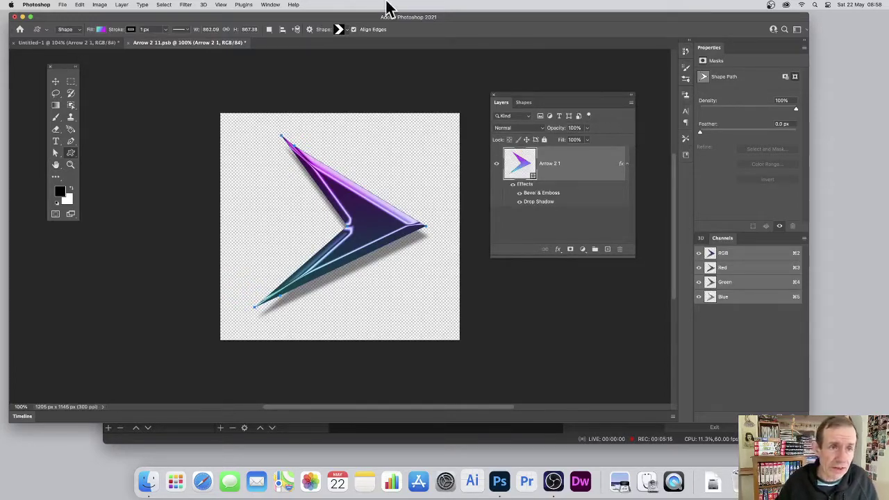
# Save the arrow edits into Untitled-1, move the arrow, and Alt-drag a copy to its right
pyautogui.click(130, 43)
pyautogui.click(447, 169)
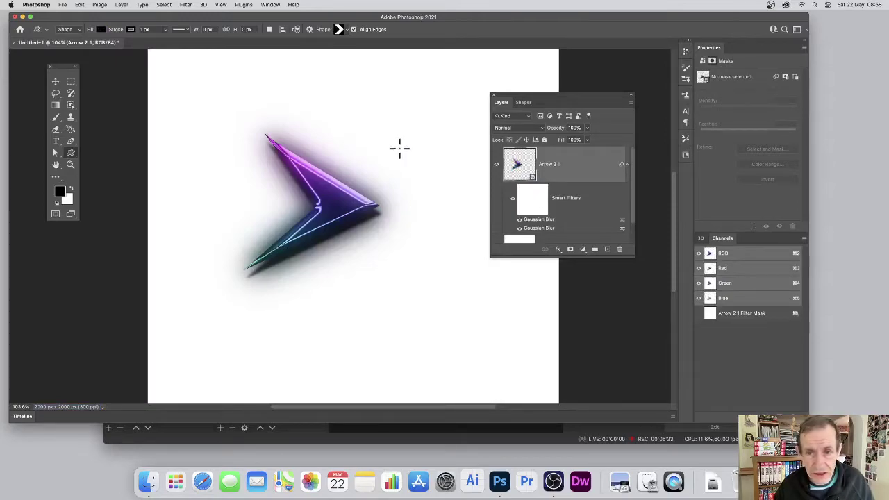
pyautogui.click(56, 81)
pyautogui.moveTo(322, 199); pyautogui.dragTo(291, 201)
pyautogui.moveTo(150, 69); pyautogui.dragTo(444, 294)
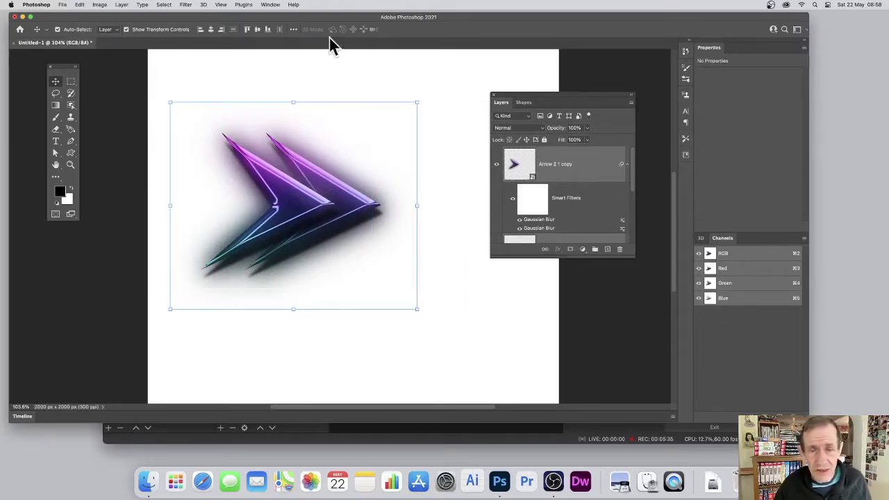
# Convert the two chevrons into one smart object and shift it right
pyautogui.click(121, 5)
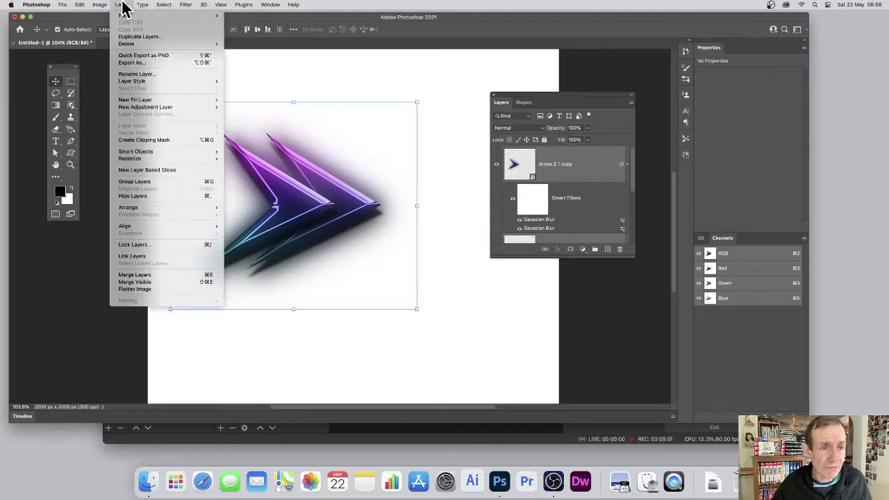
pyautogui.moveTo(137, 151)
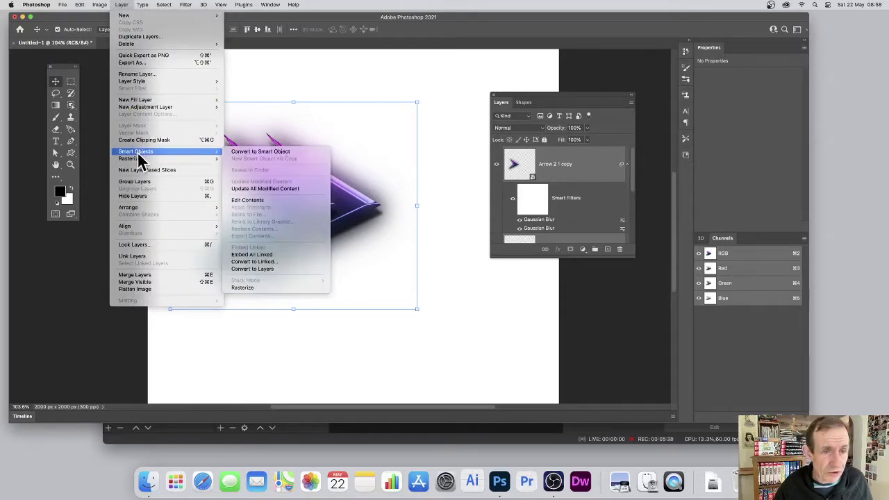
pyautogui.click(253, 151)
pyautogui.moveTo(298, 203); pyautogui.dragTo(321, 200)
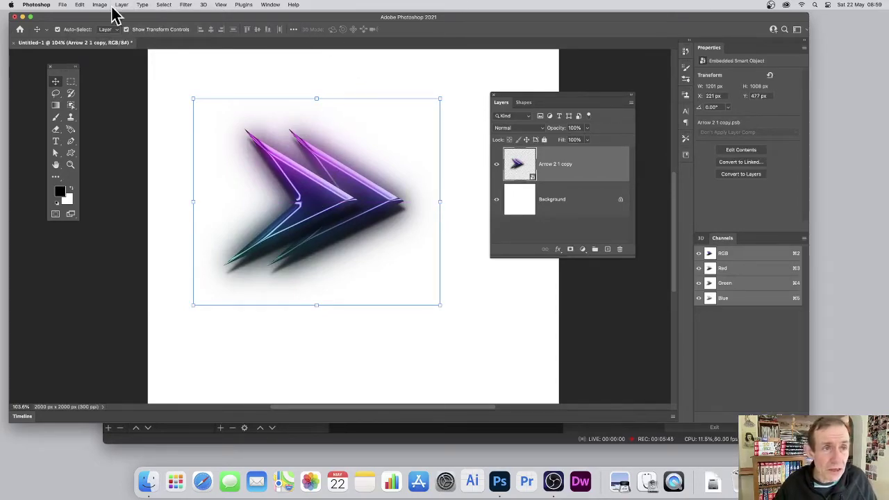
# Apply a Gaussian Blur of about 23 px as a smart filter and select its mask
pyautogui.click(186, 4)
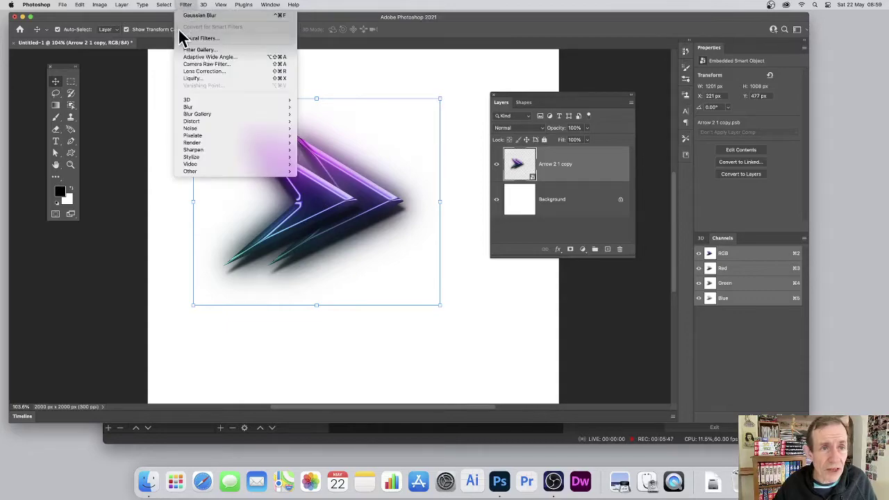
pyautogui.moveTo(194, 113)
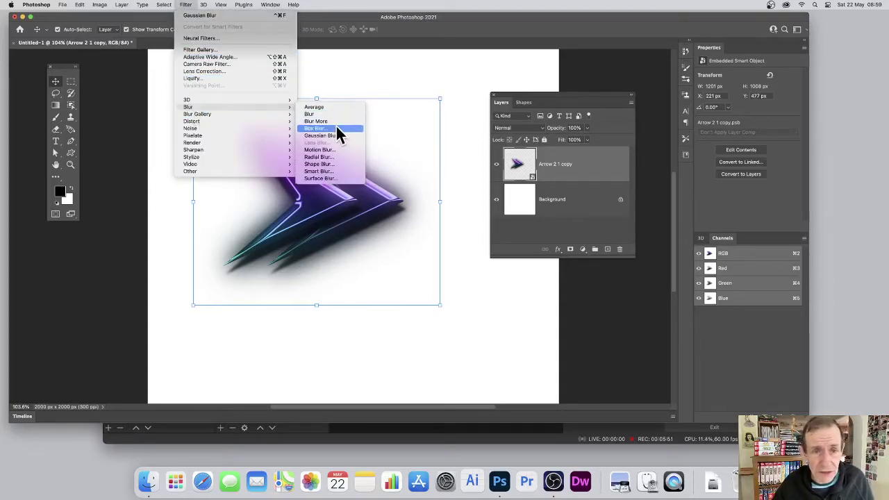
pyautogui.click(336, 136)
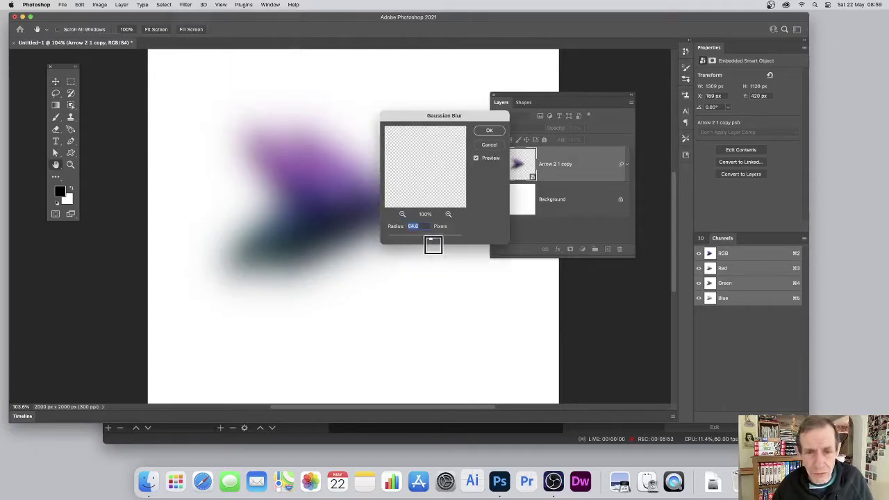
pyautogui.moveTo(428, 241); pyautogui.dragTo(422, 239)
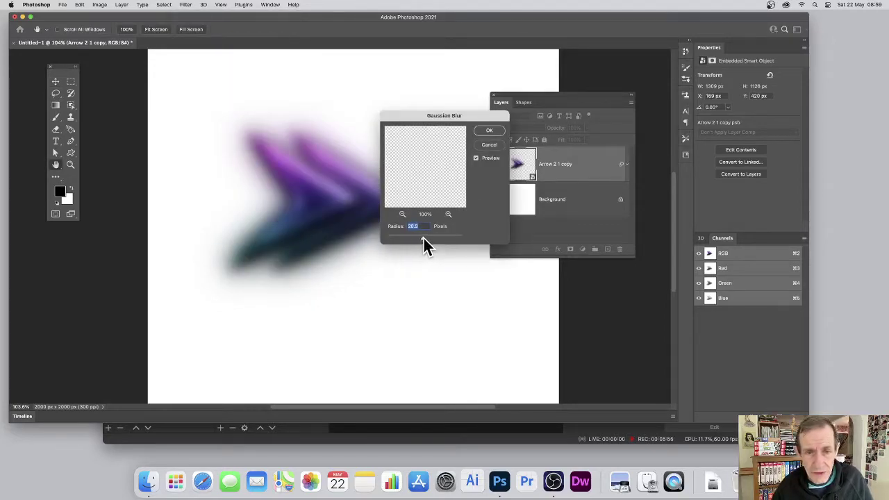
pyautogui.click(486, 131)
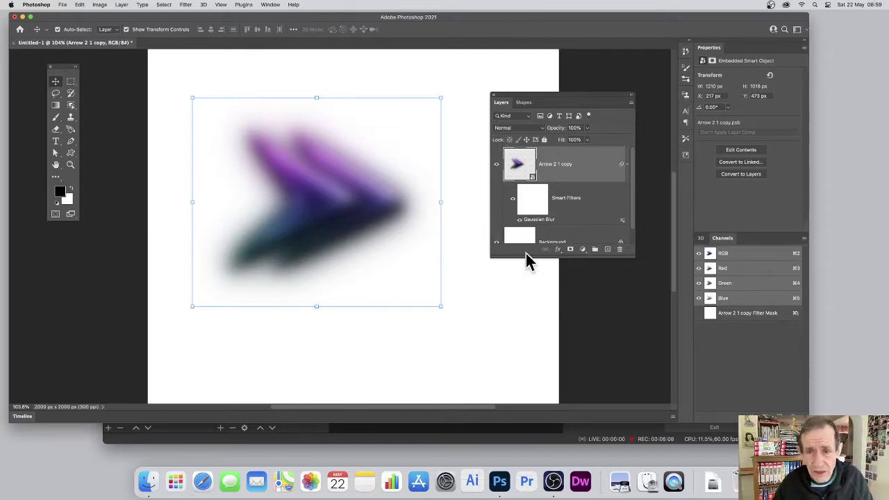
pyautogui.click(531, 200)
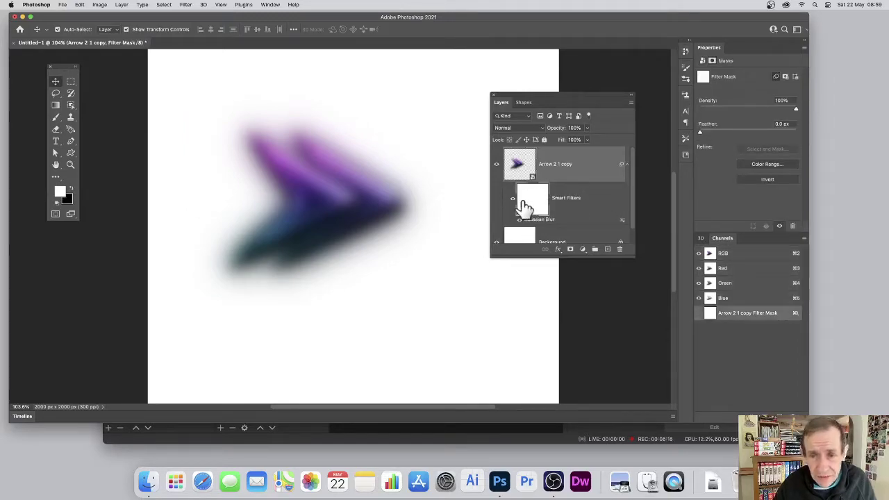
# Draw gradients on the blur's filter mask, retrying until the chevrons' left arms stay sharp
pyautogui.click(57, 106)
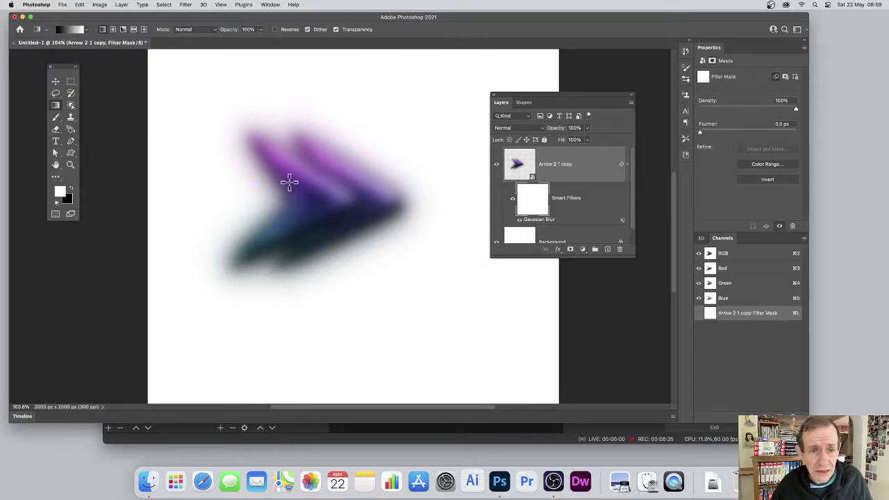
pyautogui.moveTo(331, 234); pyautogui.dragTo(327, 147)
pyautogui.press('super+z')
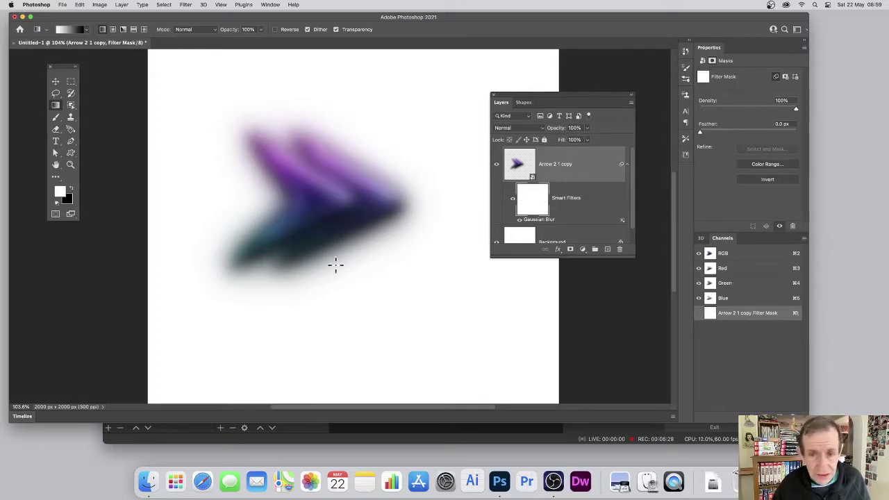
pyautogui.moveTo(318, 247); pyautogui.dragTo(314, 173)
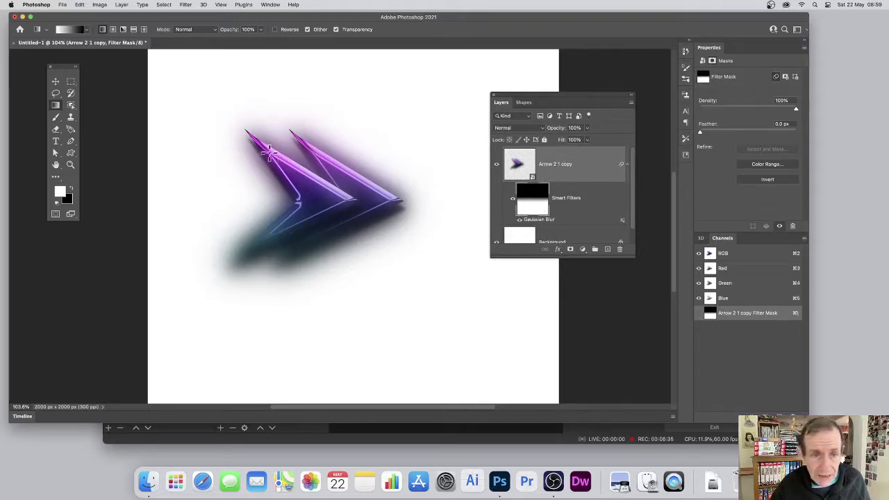
pyautogui.hotkey('alt', 'BackSpace')
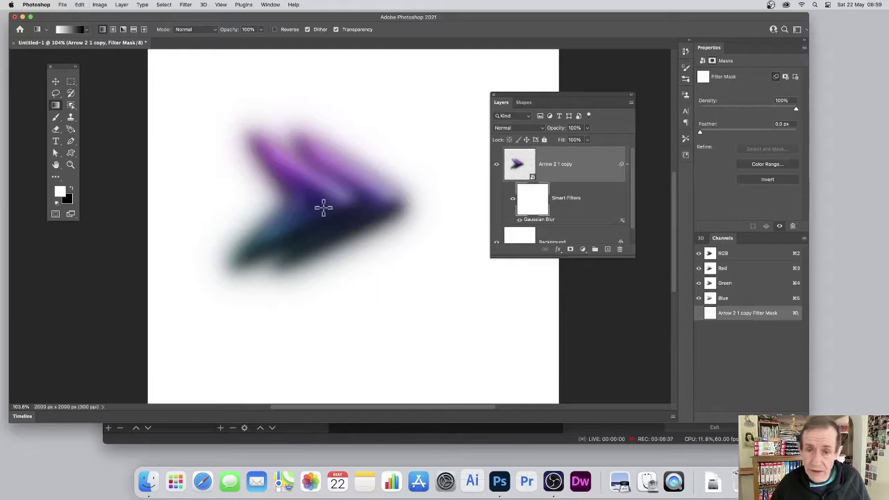
pyautogui.moveTo(333, 158); pyautogui.dragTo(309, 197)
pyautogui.hotkey('alt', 'BackSpace')
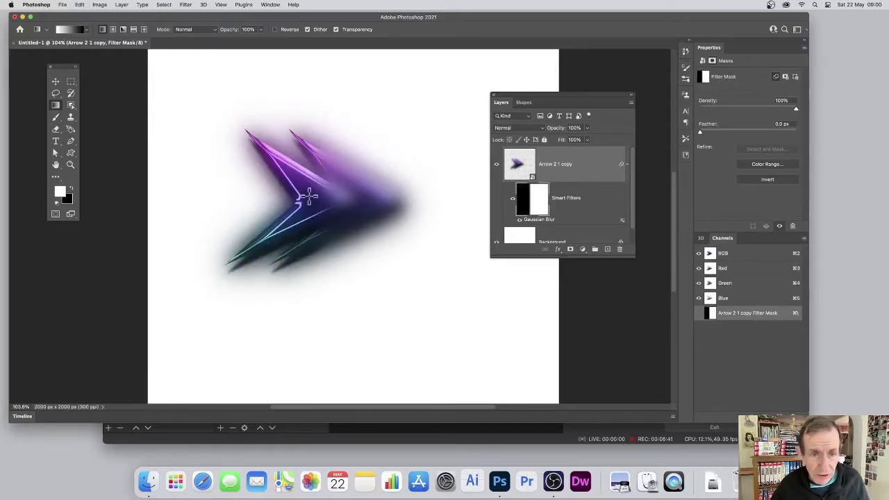
pyautogui.hotkey('alt', 'BackSpace')
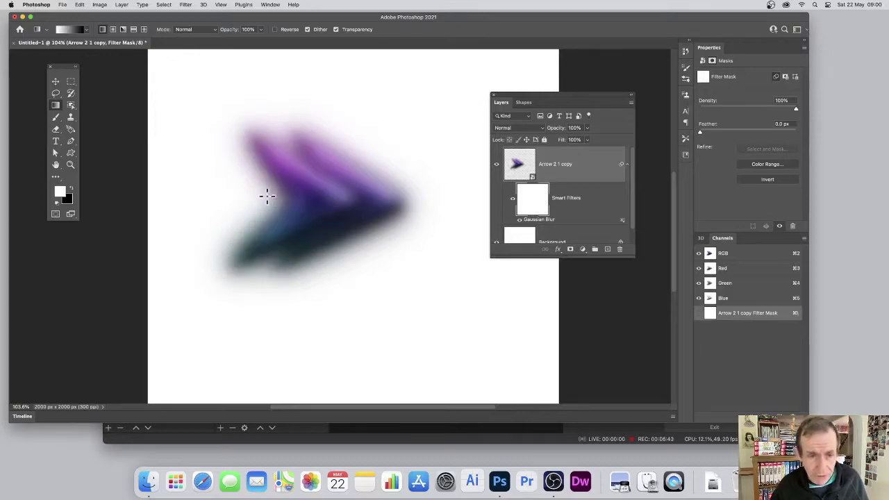
pyautogui.moveTo(309, 199); pyautogui.dragTo(348, 198)
pyautogui.moveTo(250, 195); pyautogui.dragTo(458, 195)
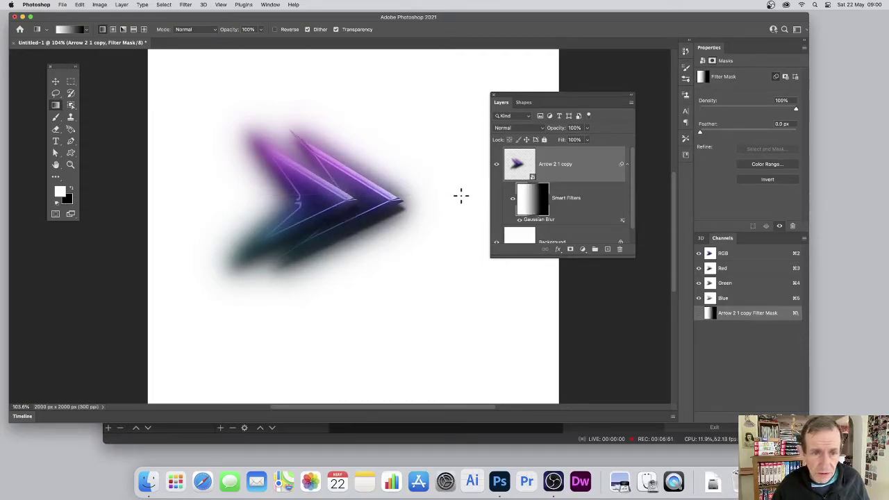
pyautogui.moveTo(330, 197); pyautogui.dragTo(290, 196)
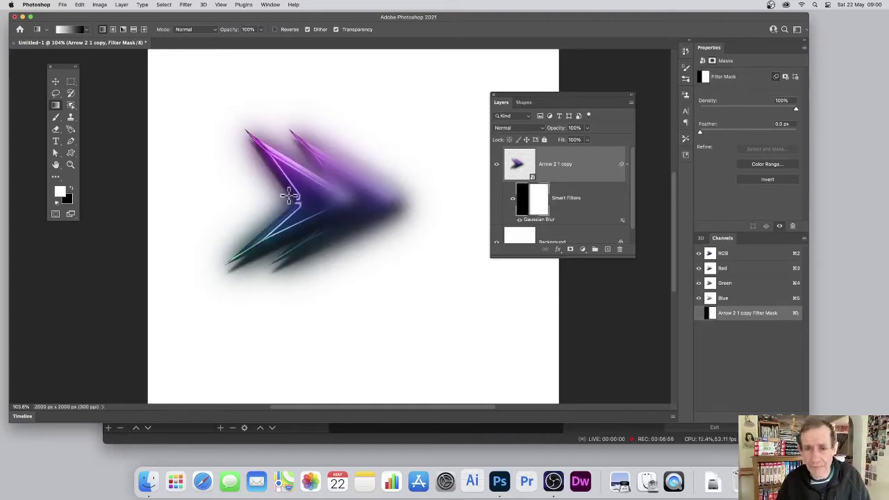
# Move the arrow layer toward the left and Alt-drag a duplicate, Arrow 2 1 copy 2, to its right
pyautogui.click(57, 82)
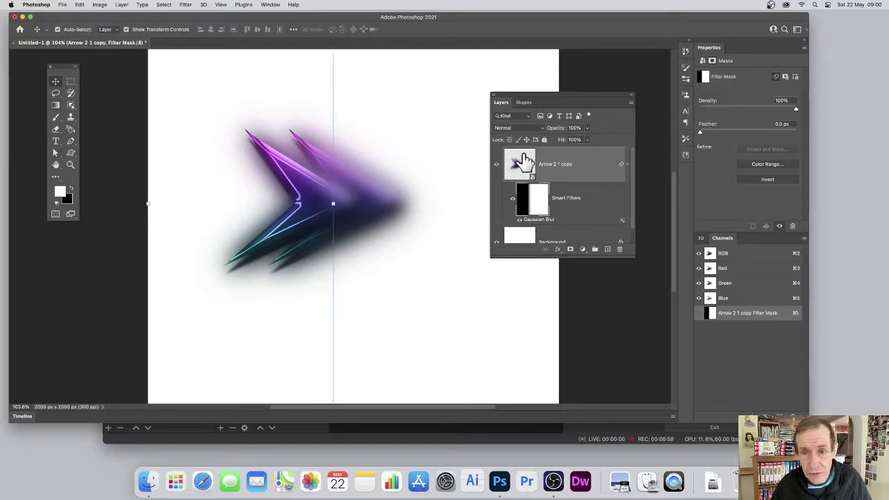
pyautogui.click(521, 164)
pyautogui.moveTo(340, 197); pyautogui.dragTo(381, 202)
pyautogui.moveTo(145, 84); pyautogui.dragTo(484, 312)
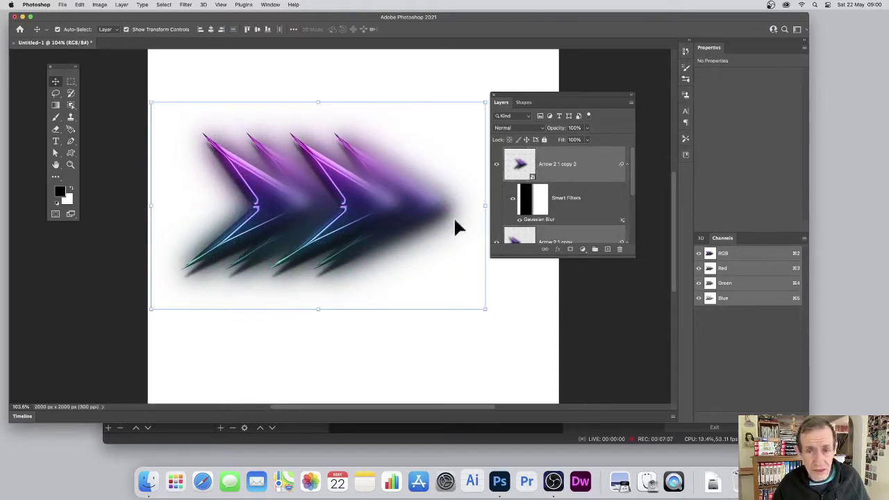
# Convert the arrow row into a single smart object
pyautogui.click(119, 5)
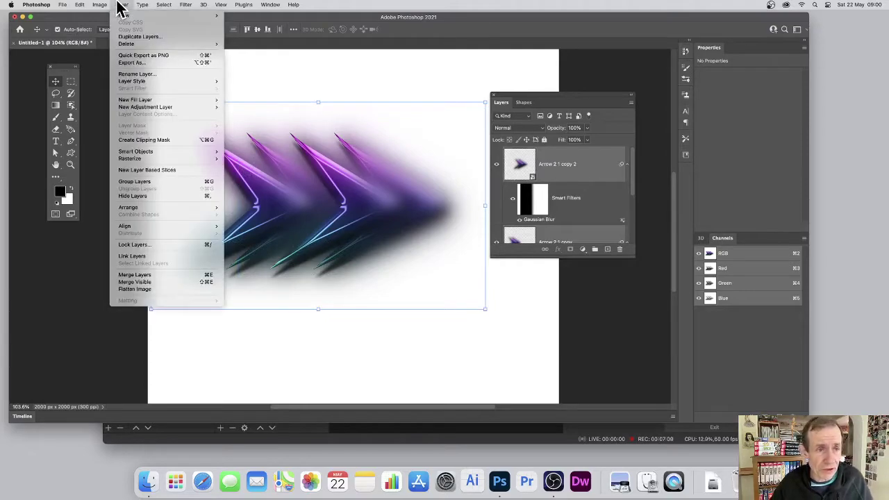
pyautogui.moveTo(137, 154)
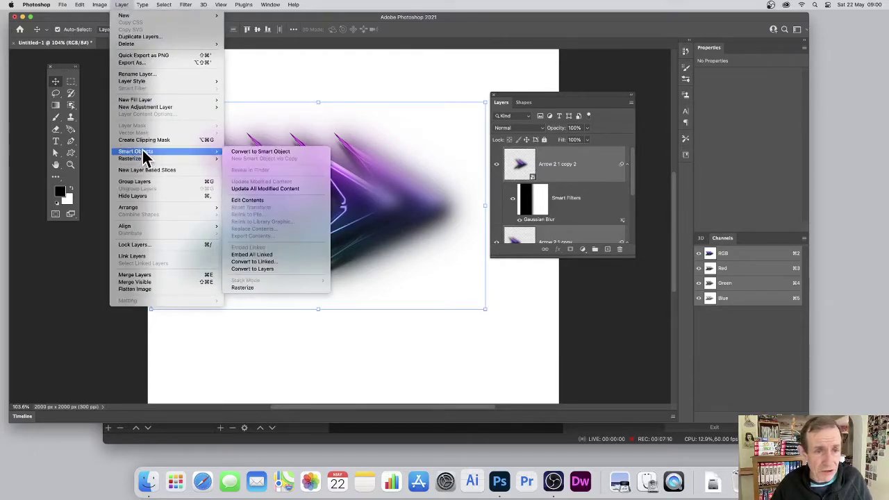
pyautogui.click(281, 152)
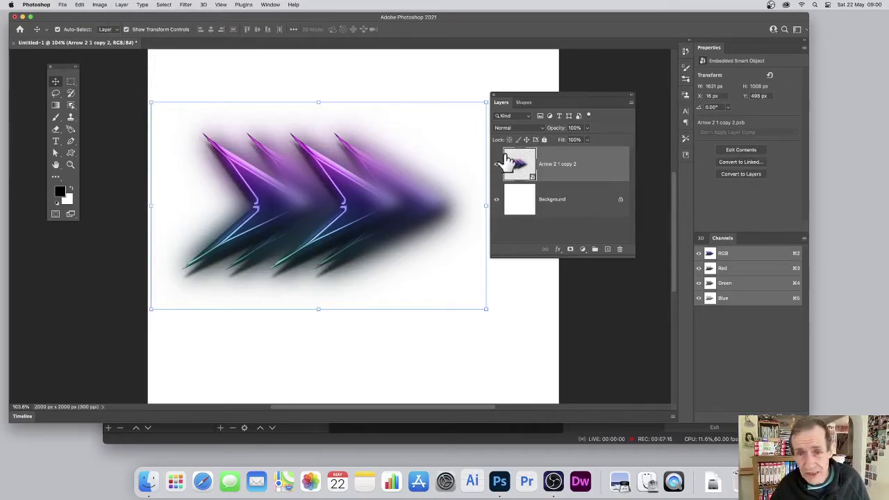
# Apply a Gaussian Blur smart filter to the whole chevron row
pyautogui.click(187, 6)
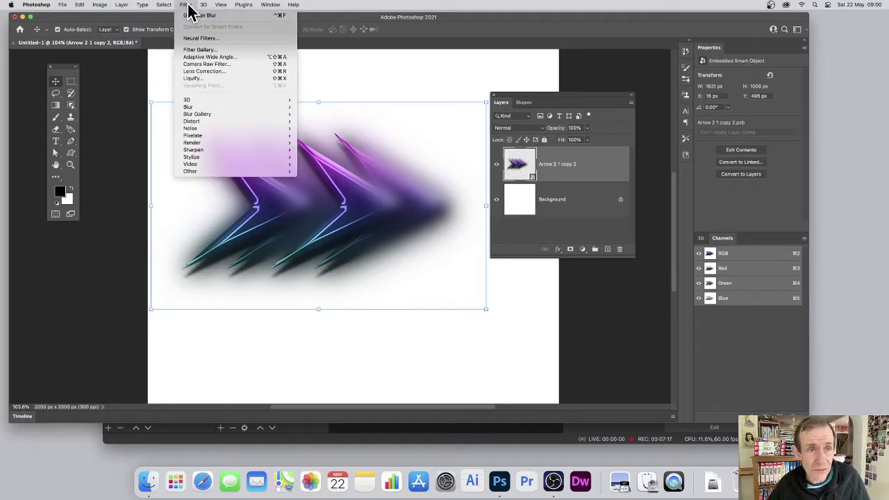
pyautogui.moveTo(189, 108)
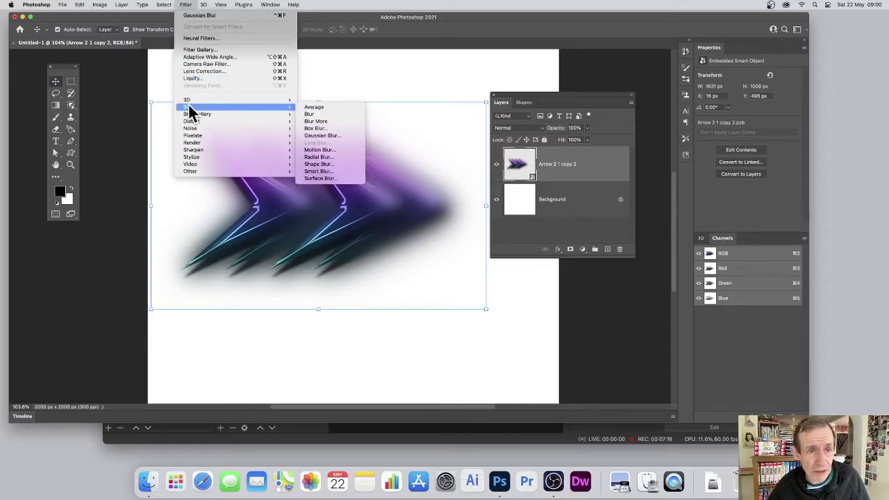
pyautogui.click(349, 136)
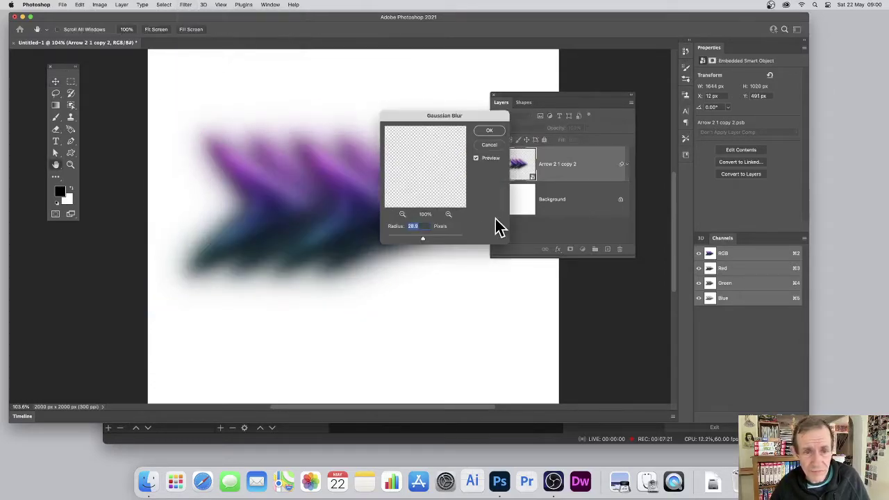
pyautogui.click(487, 132)
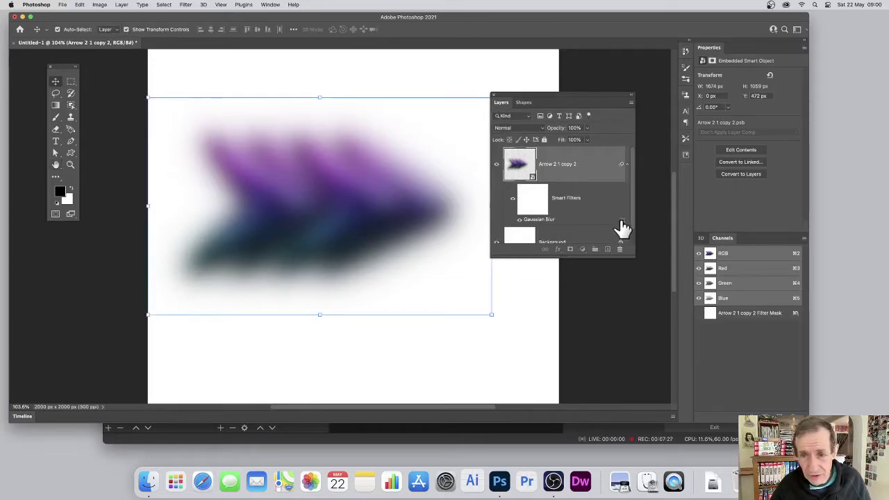
# Try Lighten and Linear Light, then set the Gaussian Blur's blending mode to Soft Light
pyautogui.doubleClick(622, 221)
pyautogui.click(500, 153)
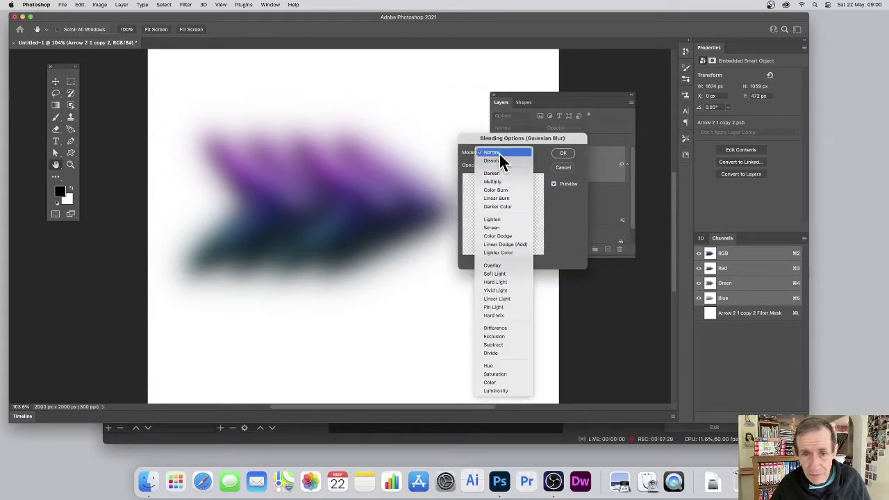
pyautogui.click(498, 219)
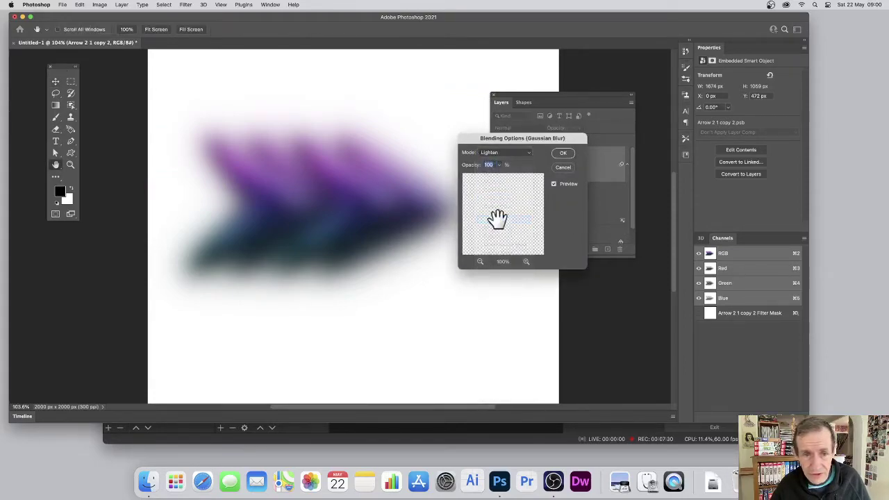
pyautogui.click(500, 155)
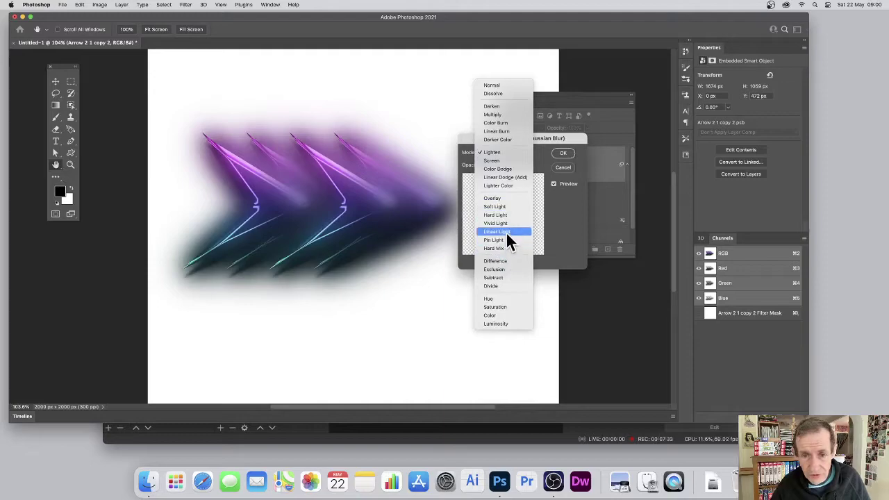
pyautogui.click(506, 232)
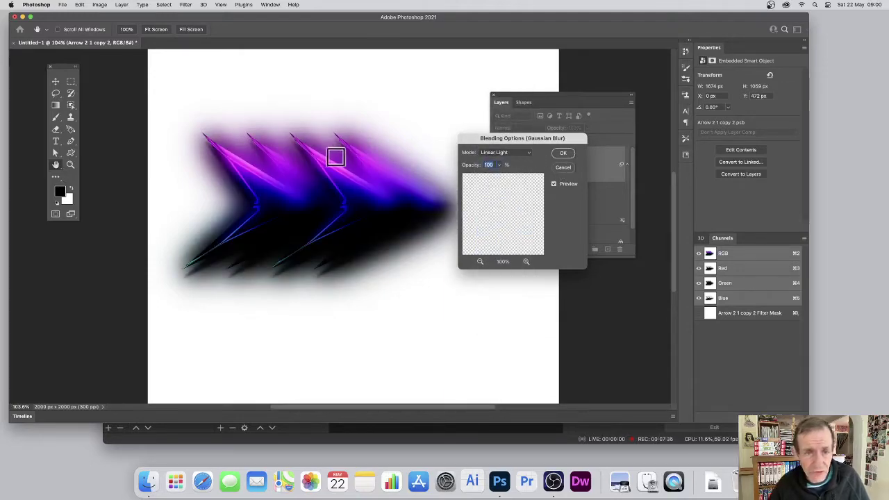
pyautogui.click(523, 154)
pyautogui.click(494, 128)
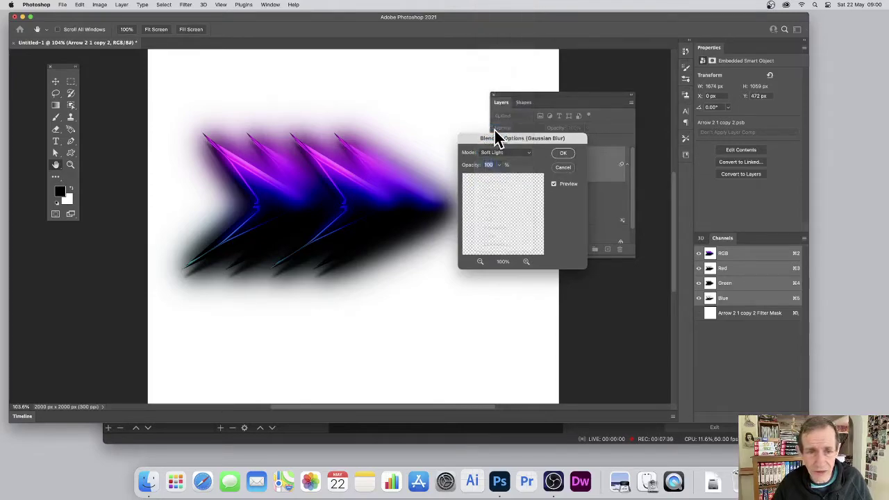
pyautogui.click(563, 153)
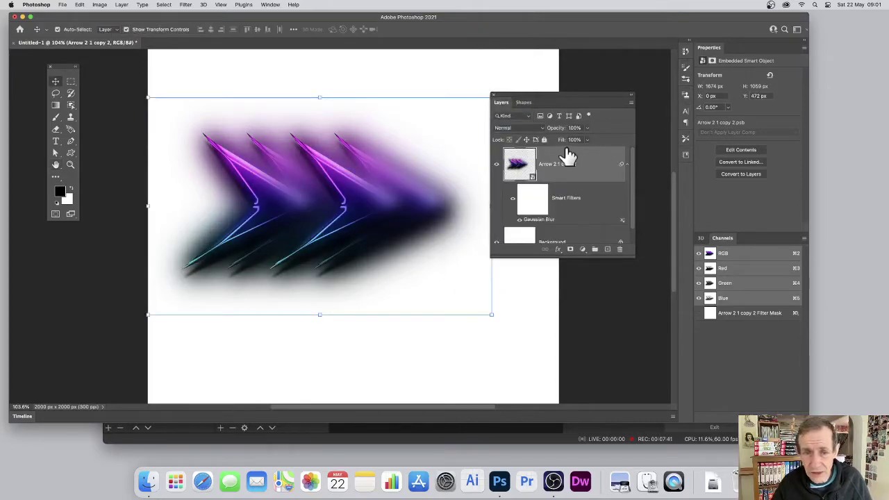
# Apply Hue/Saturation with Hue near +94 to turn the chevron row orange-to-magenta
pyautogui.click(101, 5)
pyautogui.moveTo(101, 28)
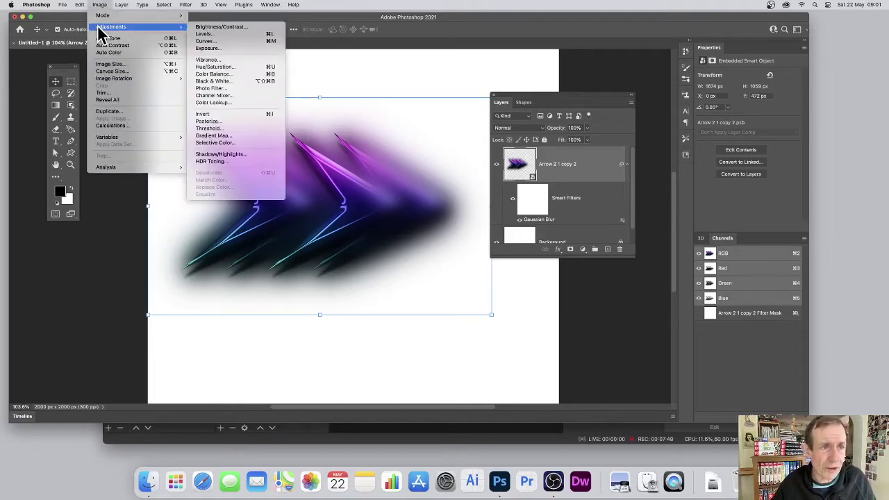
pyautogui.click(223, 69)
pyautogui.moveTo(480, 322)
pyautogui.mouseDown()
pyautogui.moveTo(501, 331)
pyautogui.moveTo(491, 323)
pyautogui.mouseUp()
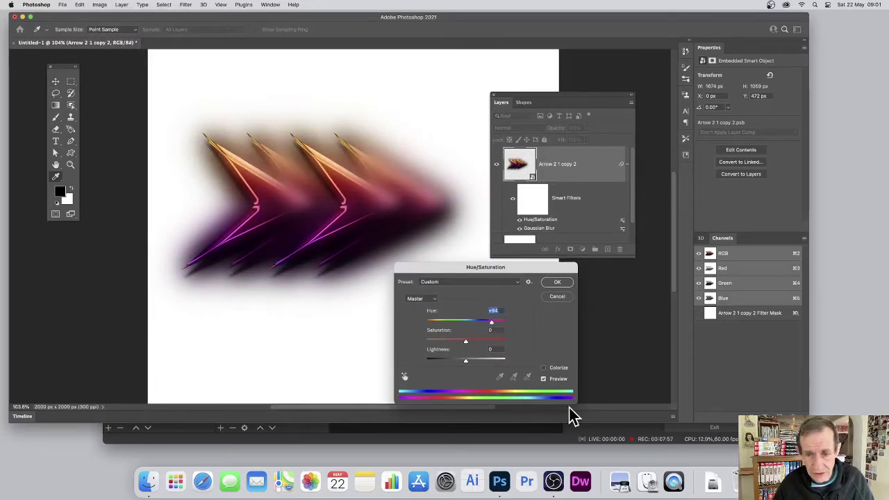
pyautogui.click(557, 283)
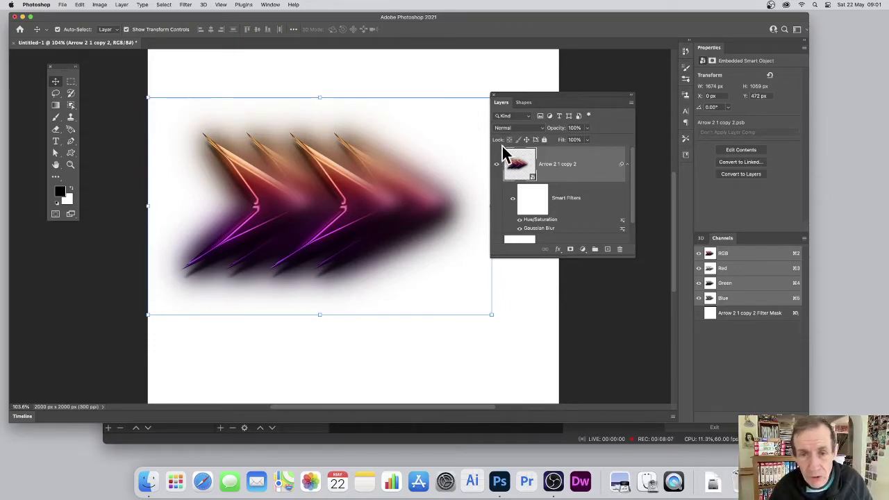
# Open the nested smart objects down to Arrow 2 12.psb and scale the arrow to about 86%
pyautogui.doubleClick(533, 178)
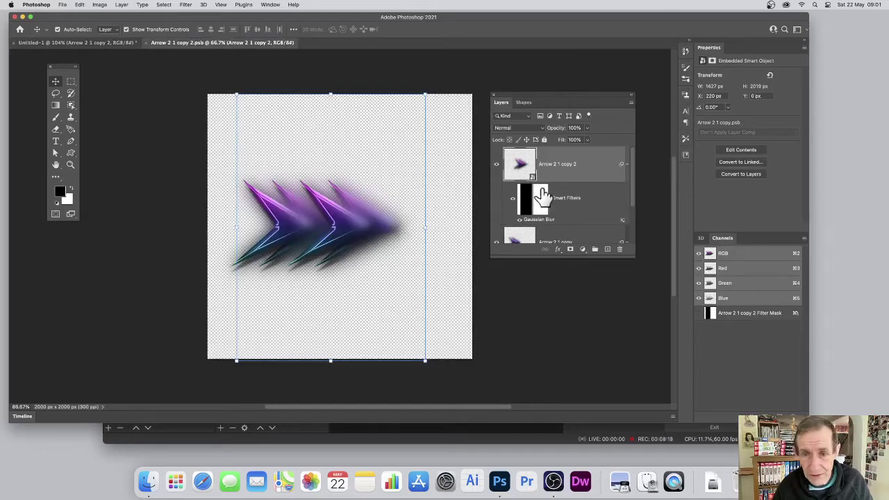
pyautogui.doubleClick(532, 178)
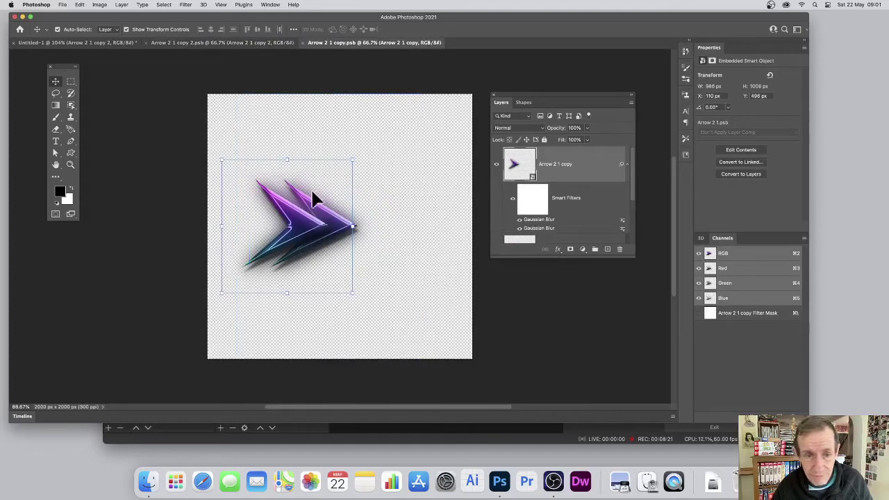
pyautogui.doubleClick(532, 180)
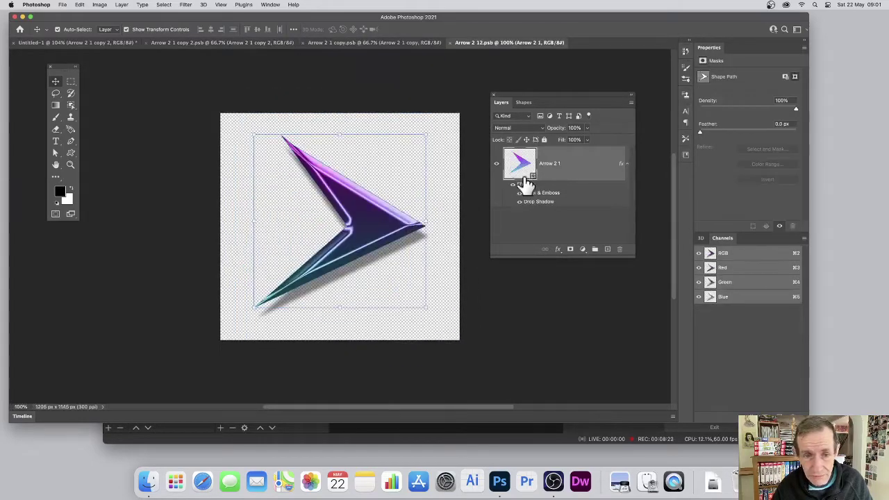
pyautogui.moveTo(253, 133)
pyautogui.mouseDown()
pyautogui.moveTo(287, 149)
pyautogui.moveTo(258, 126)
pyautogui.moveTo(257, 138)
pyautogui.mouseUp()
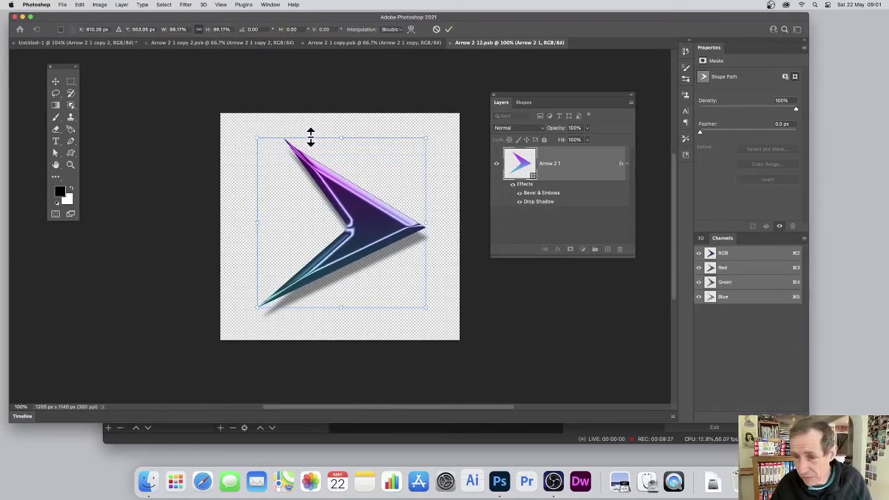
pyautogui.click(450, 30)
# Disable the arrow's Bevel & Emboss, leaving a flat gradient, and reposition its drop shadow
pyautogui.click(122, 5)
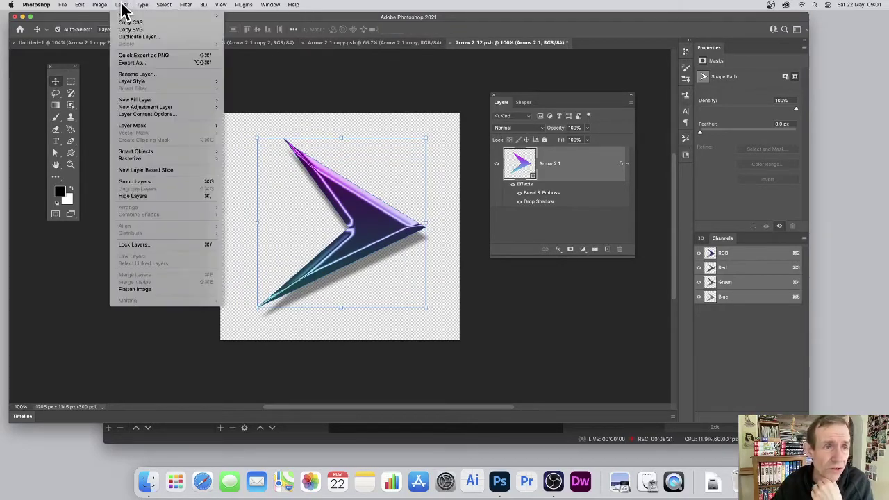
pyautogui.moveTo(139, 82)
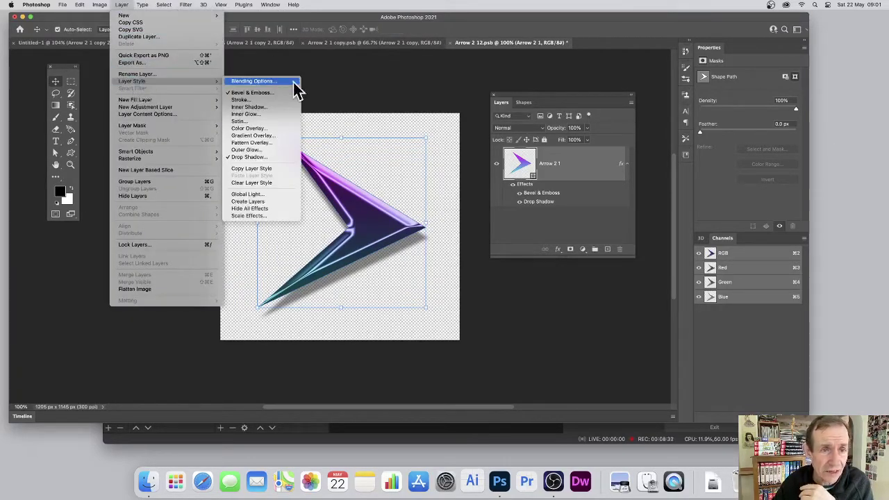
pyautogui.click(255, 93)
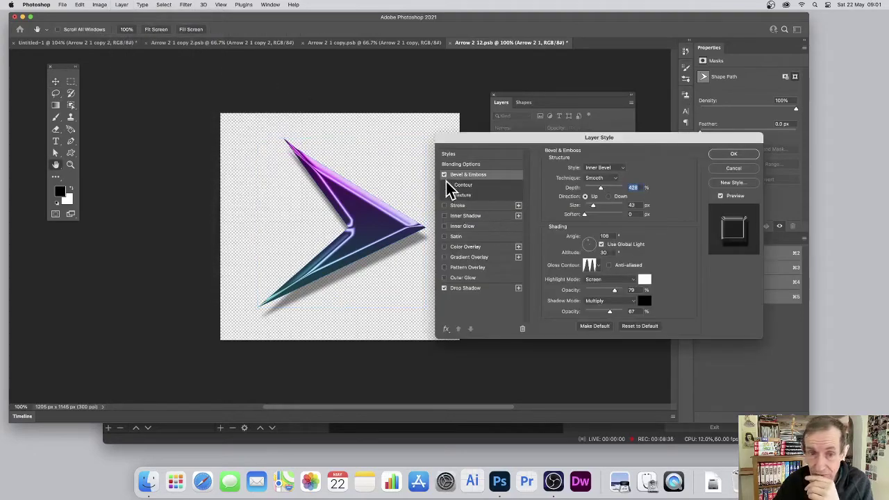
pyautogui.click(444, 175)
pyautogui.moveTo(577, 137); pyautogui.dragTo(562, 125)
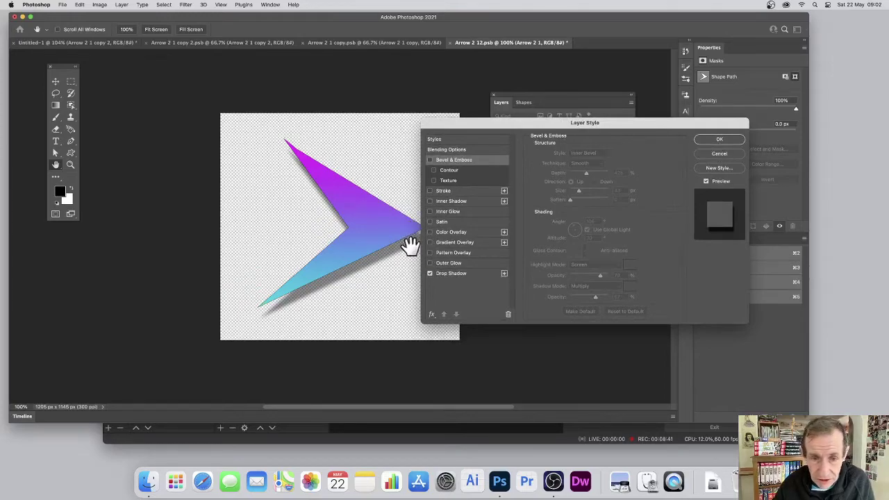
pyautogui.click(450, 274)
pyautogui.moveTo(403, 258)
pyautogui.mouseDown()
pyautogui.moveTo(401, 246)
pyautogui.moveTo(405, 252)
pyautogui.mouseUp()
pyautogui.click(721, 141)
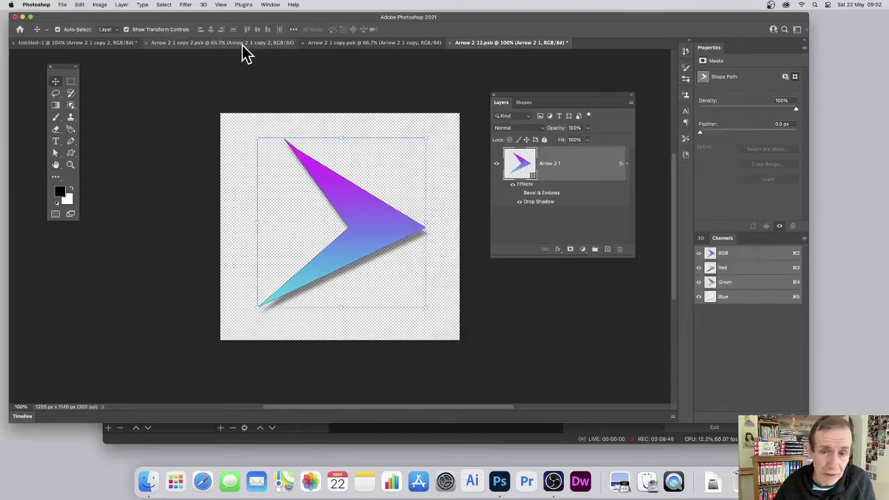
# Scale the arrow to 84%, rotate it upward and squash it into a low, wide chevron
pyautogui.moveTo(257, 137); pyautogui.dragTo(285, 164)
pyautogui.moveTo(423, 159); pyautogui.dragTo(256, 148)
pyautogui.moveTo(354, 167); pyautogui.dragTo(355, 196)
pyautogui.press('Return')
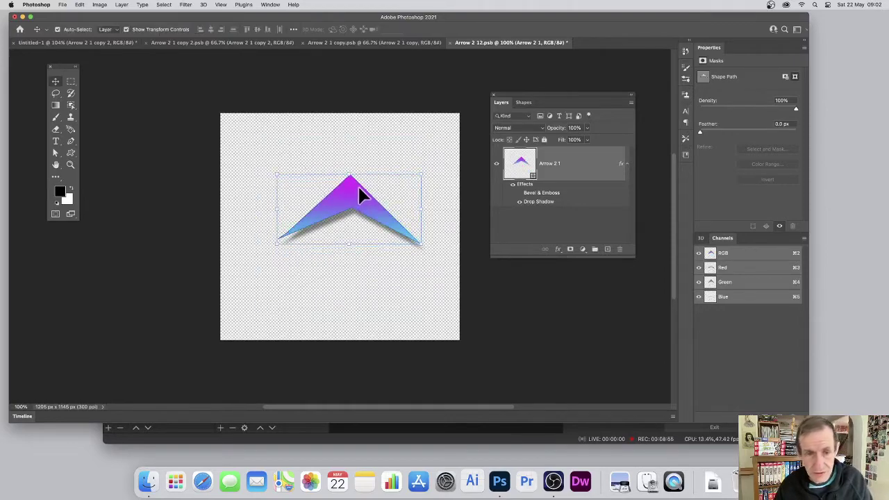
pyautogui.click(71, 154)
# Draw gradient-filled circles beneath the chevron, shrinking from about 123 px to 43 px
pyautogui.click(105, 161)
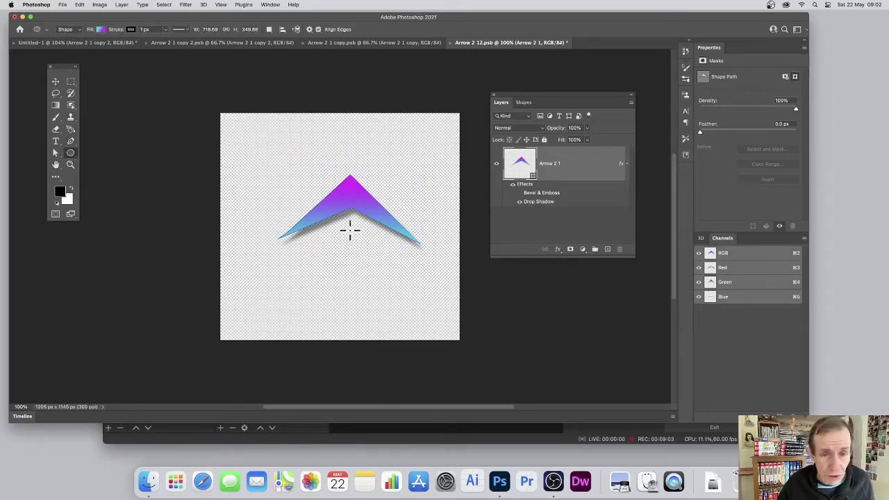
pyautogui.click(340, 220)
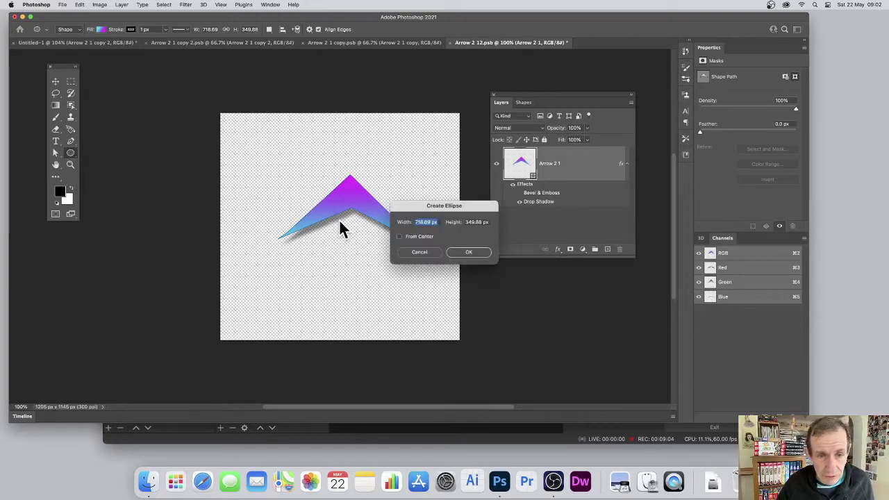
pyautogui.click(430, 252)
pyautogui.moveTo(337, 220); pyautogui.dragTo(357, 301)
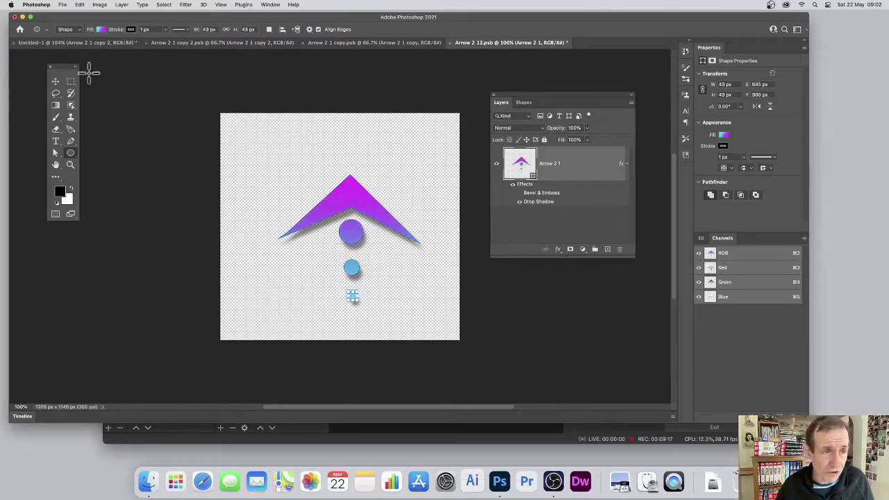
pyautogui.click(56, 82)
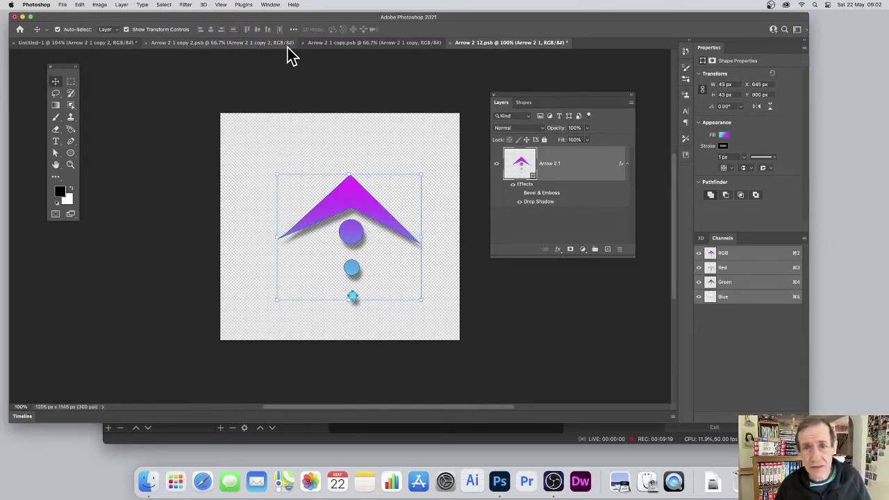
# Save and close Arrow 2 12.psb, Arrow 2 1 copy.psb and Arrow 2 1 copy 2.psb
pyautogui.click(449, 43)
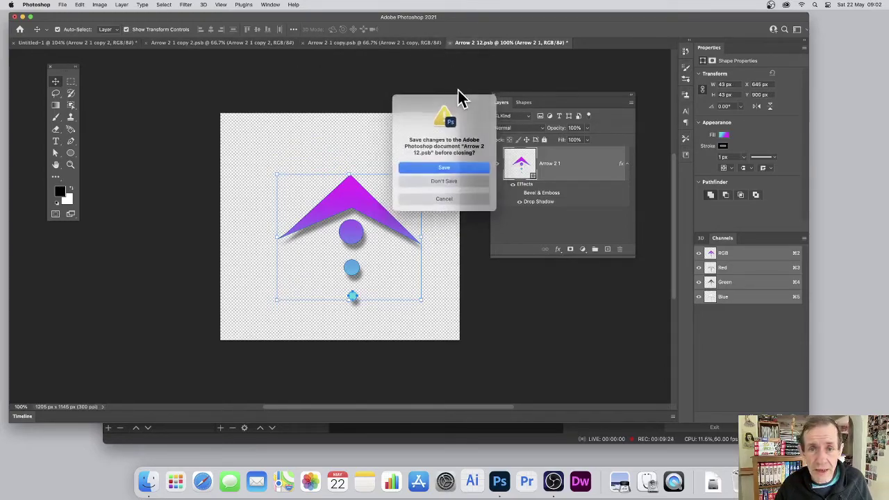
pyautogui.click(445, 168)
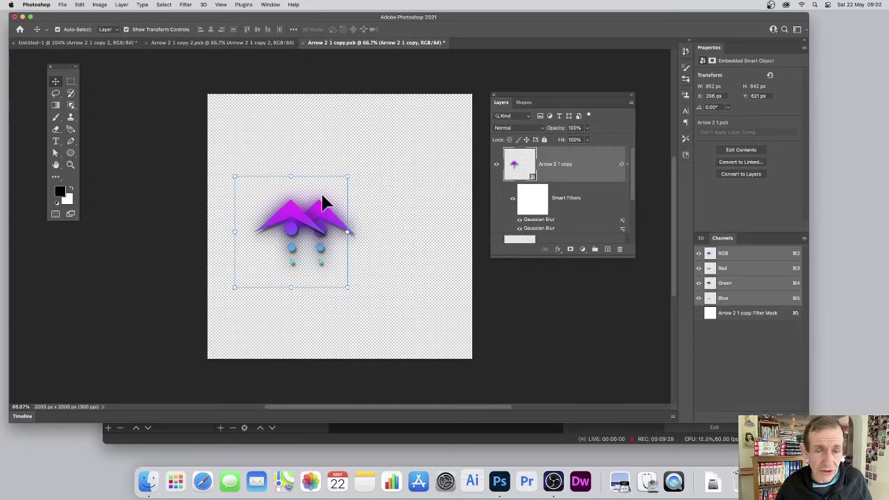
pyautogui.click(304, 43)
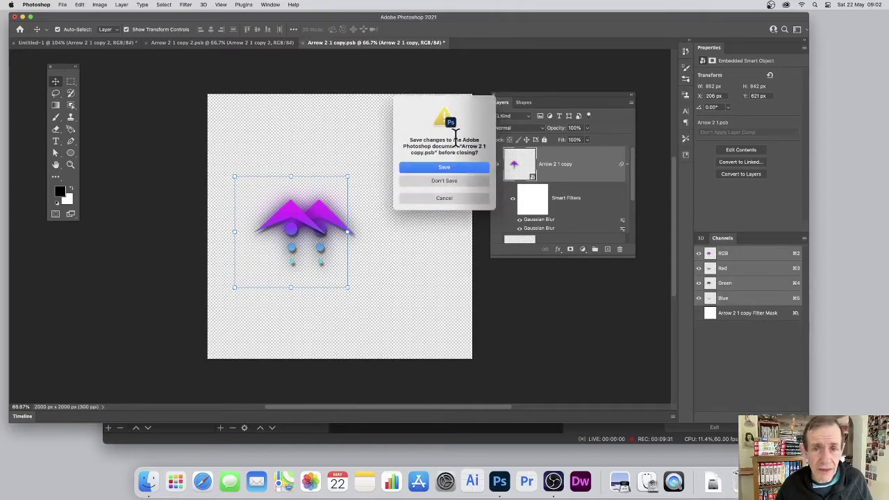
pyautogui.click(448, 168)
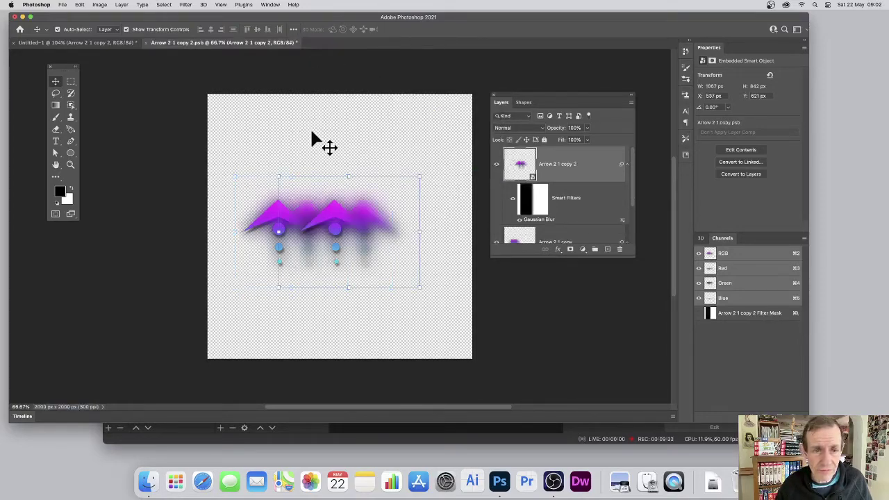
pyautogui.click(147, 43)
pyautogui.click(422, 168)
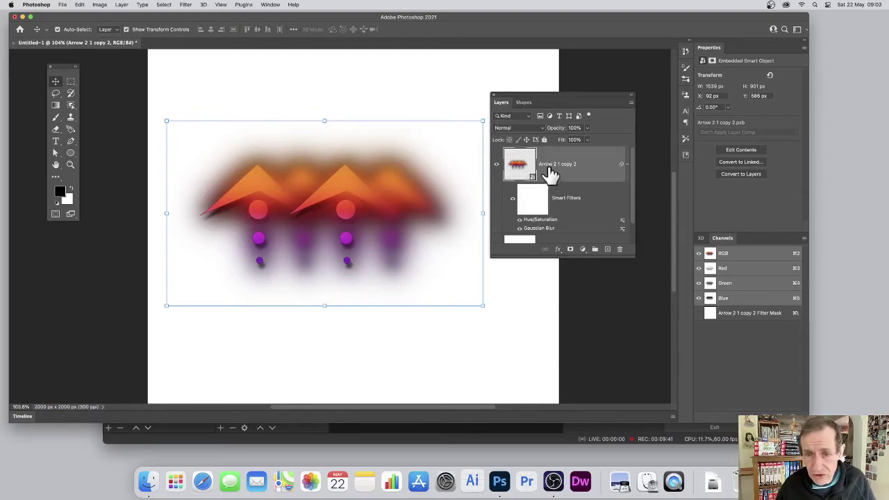
pyautogui.click(122, 5)
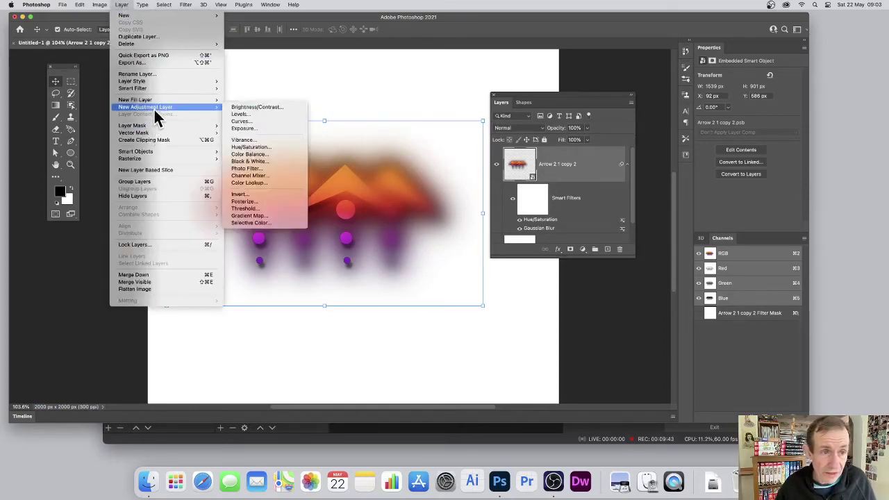
# Convert the chevron layer to a smart object and add an Inner Bevel with increased depth
pyautogui.moveTo(153, 151)
pyautogui.click(259, 151)
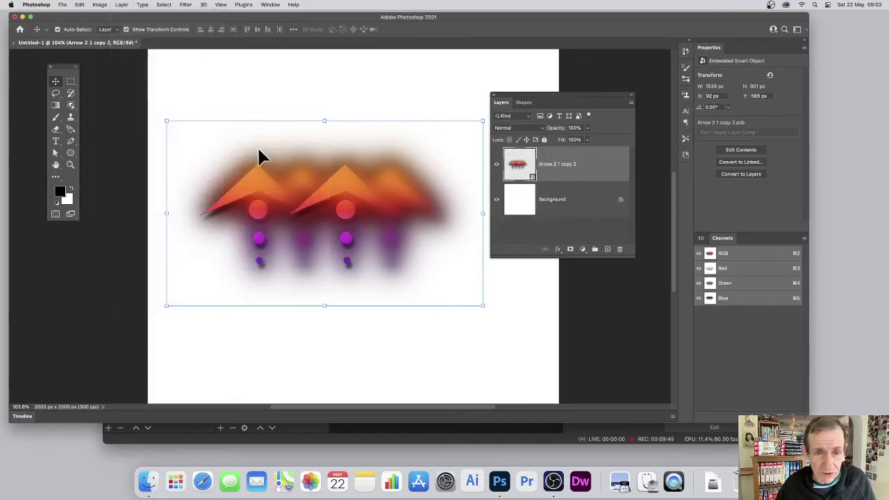
pyautogui.click(122, 5)
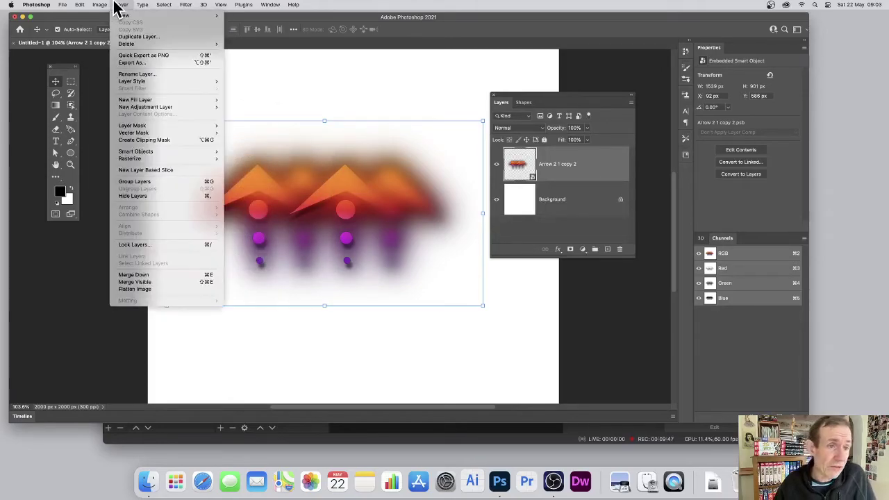
pyautogui.moveTo(148, 82)
pyautogui.click(282, 96)
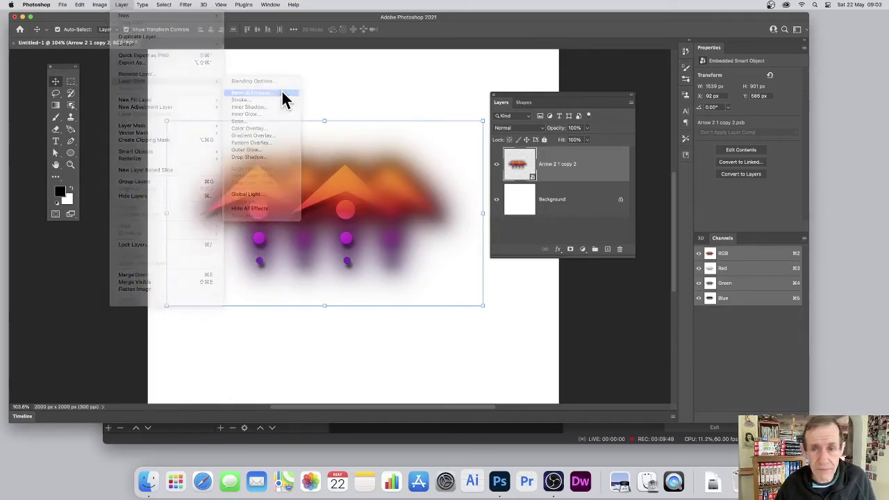
pyautogui.moveTo(582, 174)
pyautogui.mouseDown()
pyautogui.moveTo(619, 175)
pyautogui.moveTo(598, 174)
pyautogui.mouseUp()
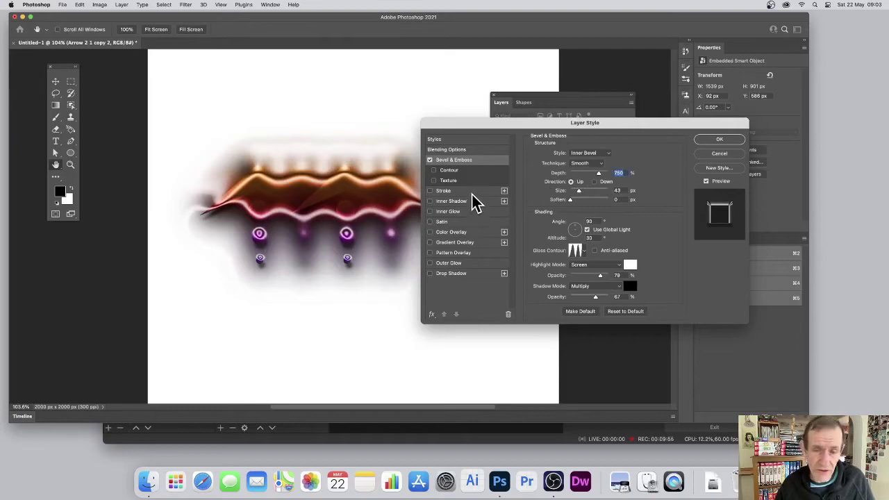
pyautogui.click(583, 153)
pyautogui.click(583, 161)
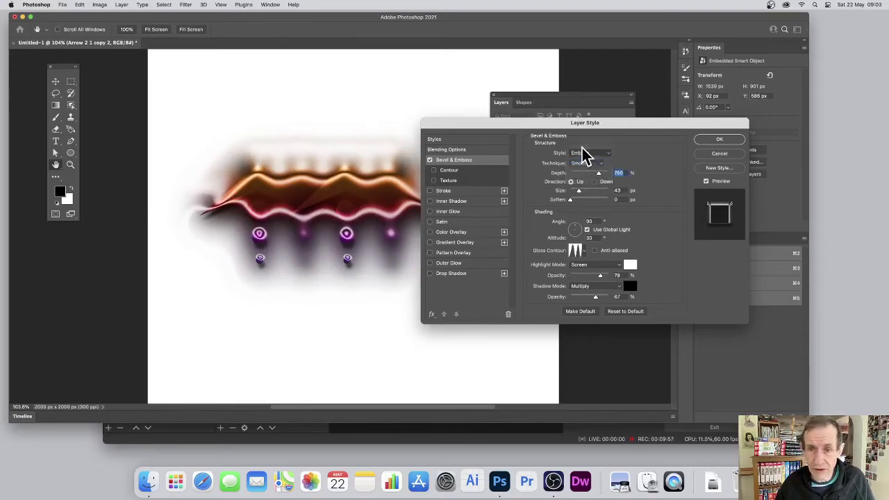
pyautogui.click(584, 153)
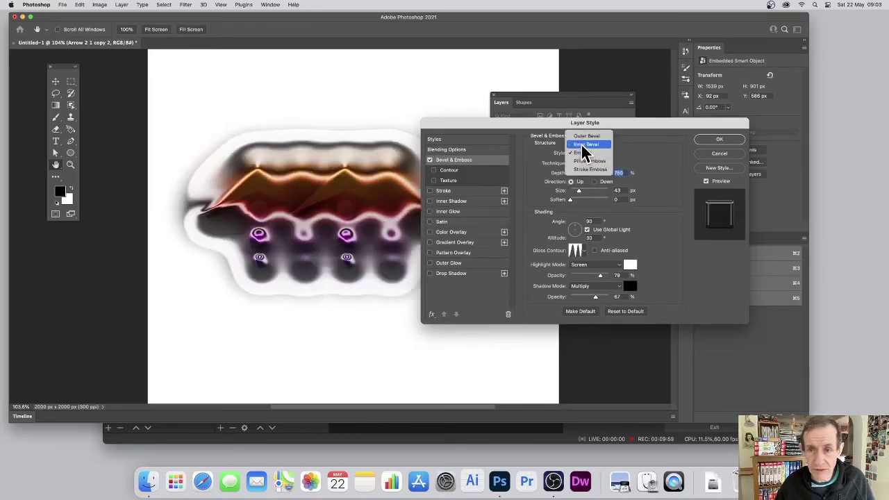
pyautogui.click(585, 145)
# Set the bevel lighting to angle 174 and altitude 42 with a glossy contour
pyautogui.moveTo(575, 224); pyautogui.dragTo(570, 230)
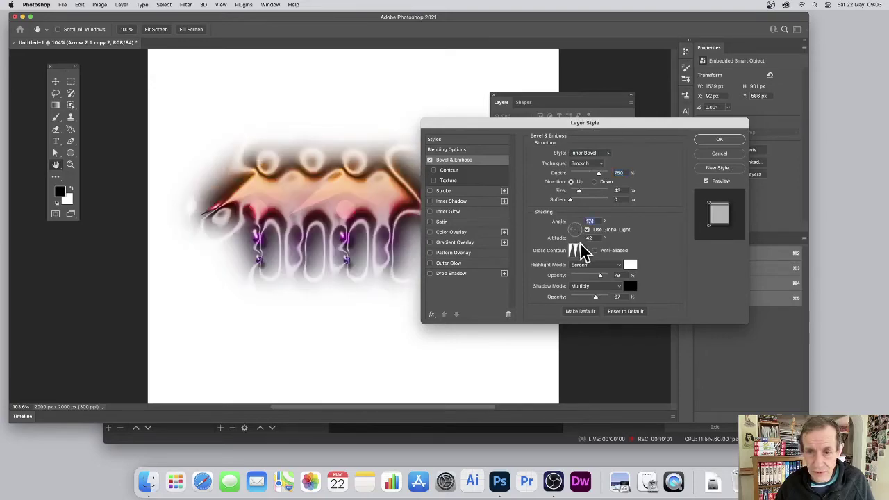
pyautogui.click(576, 250)
pyautogui.click(548, 272)
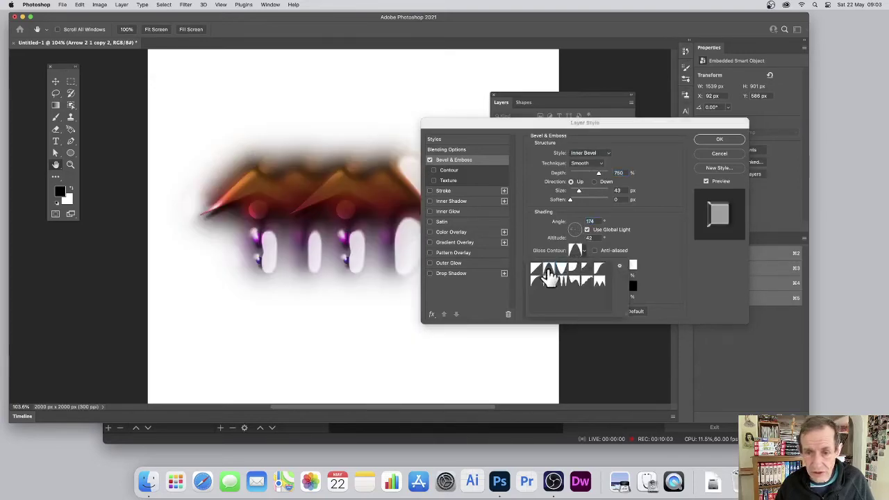
pyautogui.click(549, 281)
pyautogui.click(571, 283)
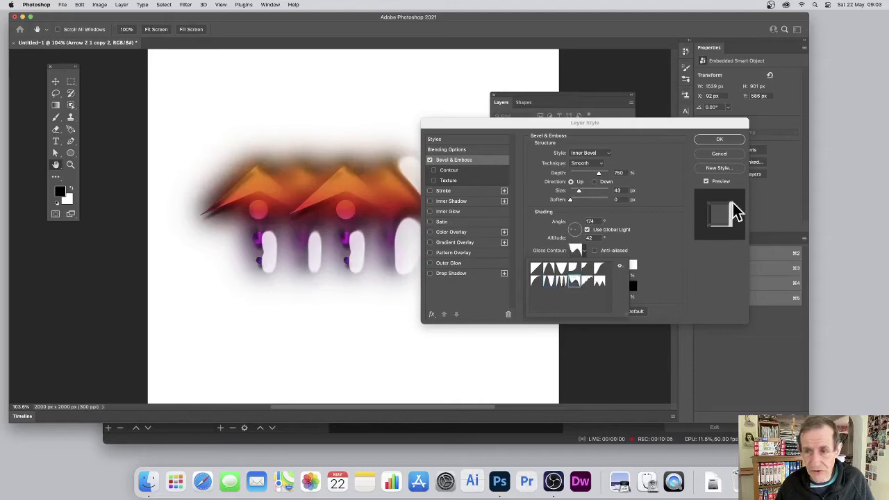
pyautogui.click(726, 142)
pyautogui.click(726, 142)
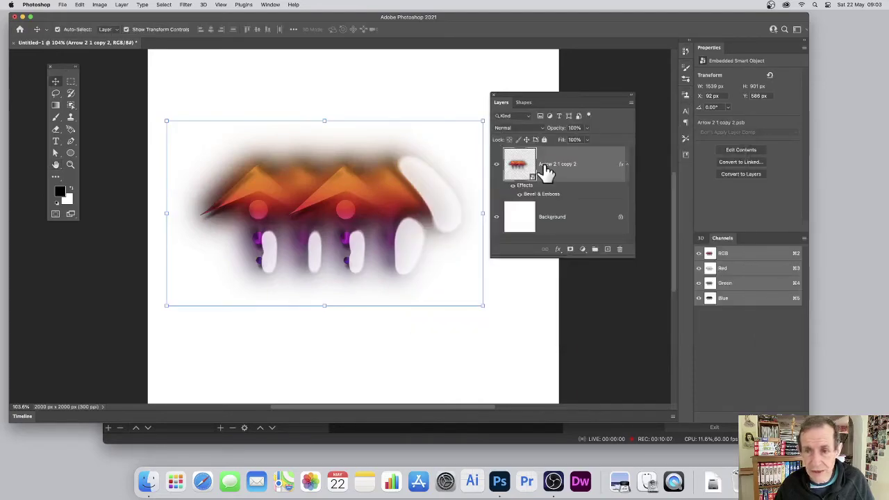